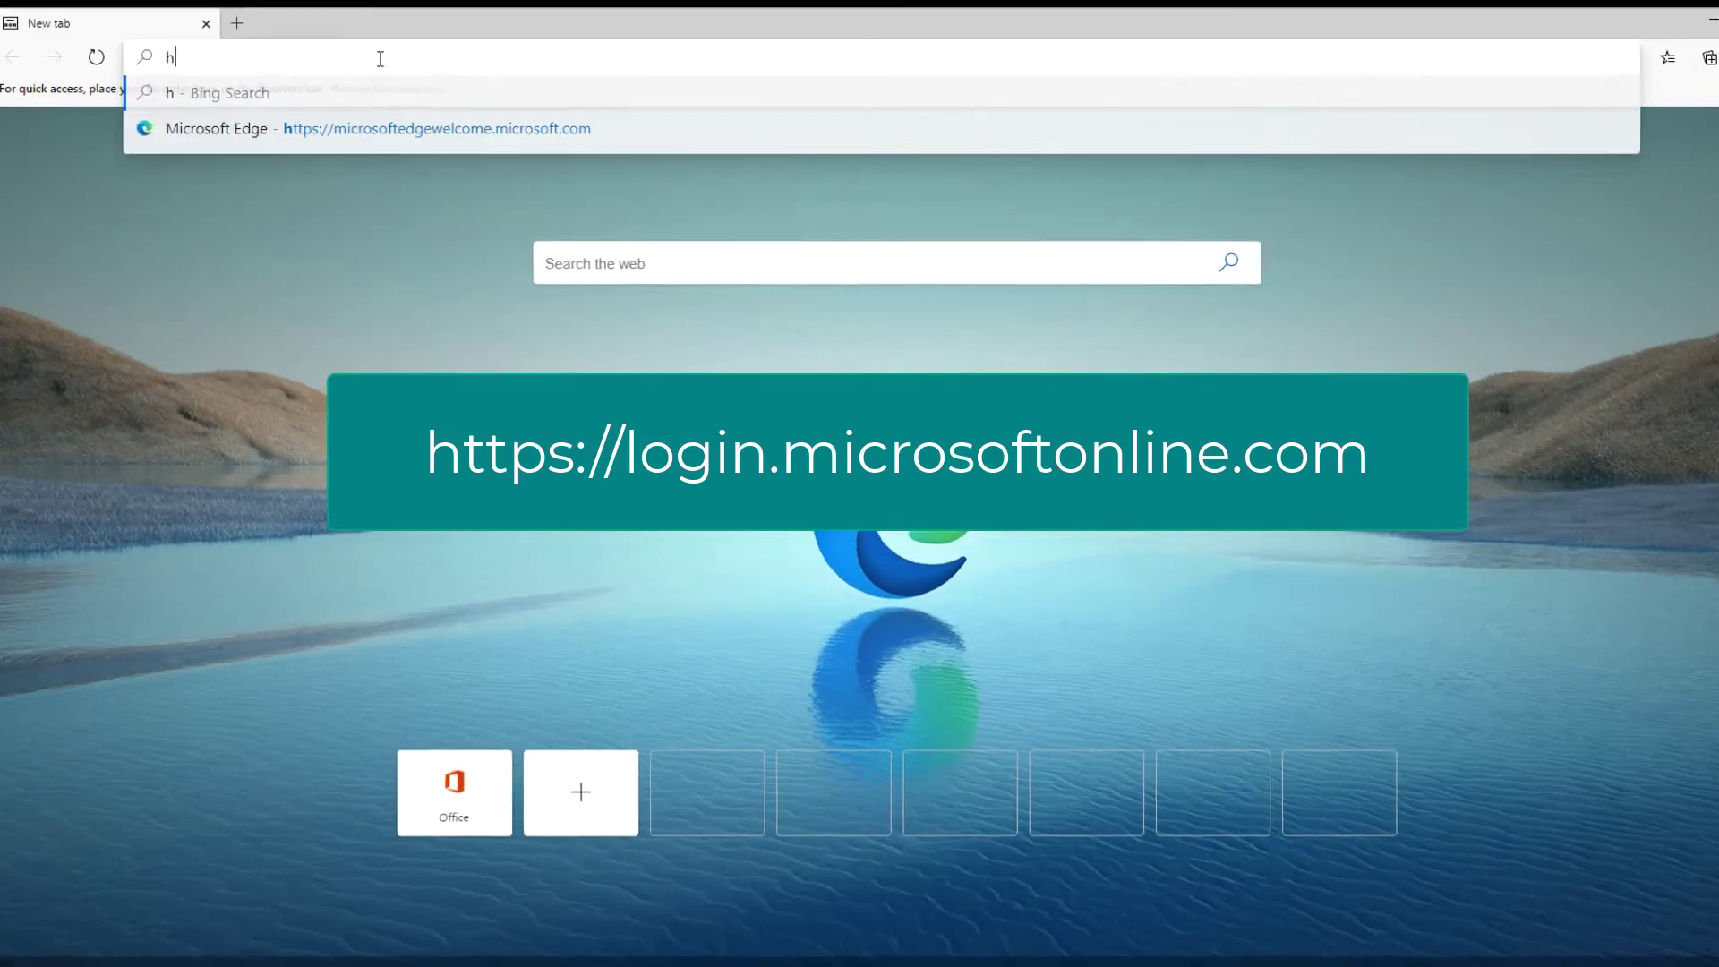
pyautogui.write('ttps://')
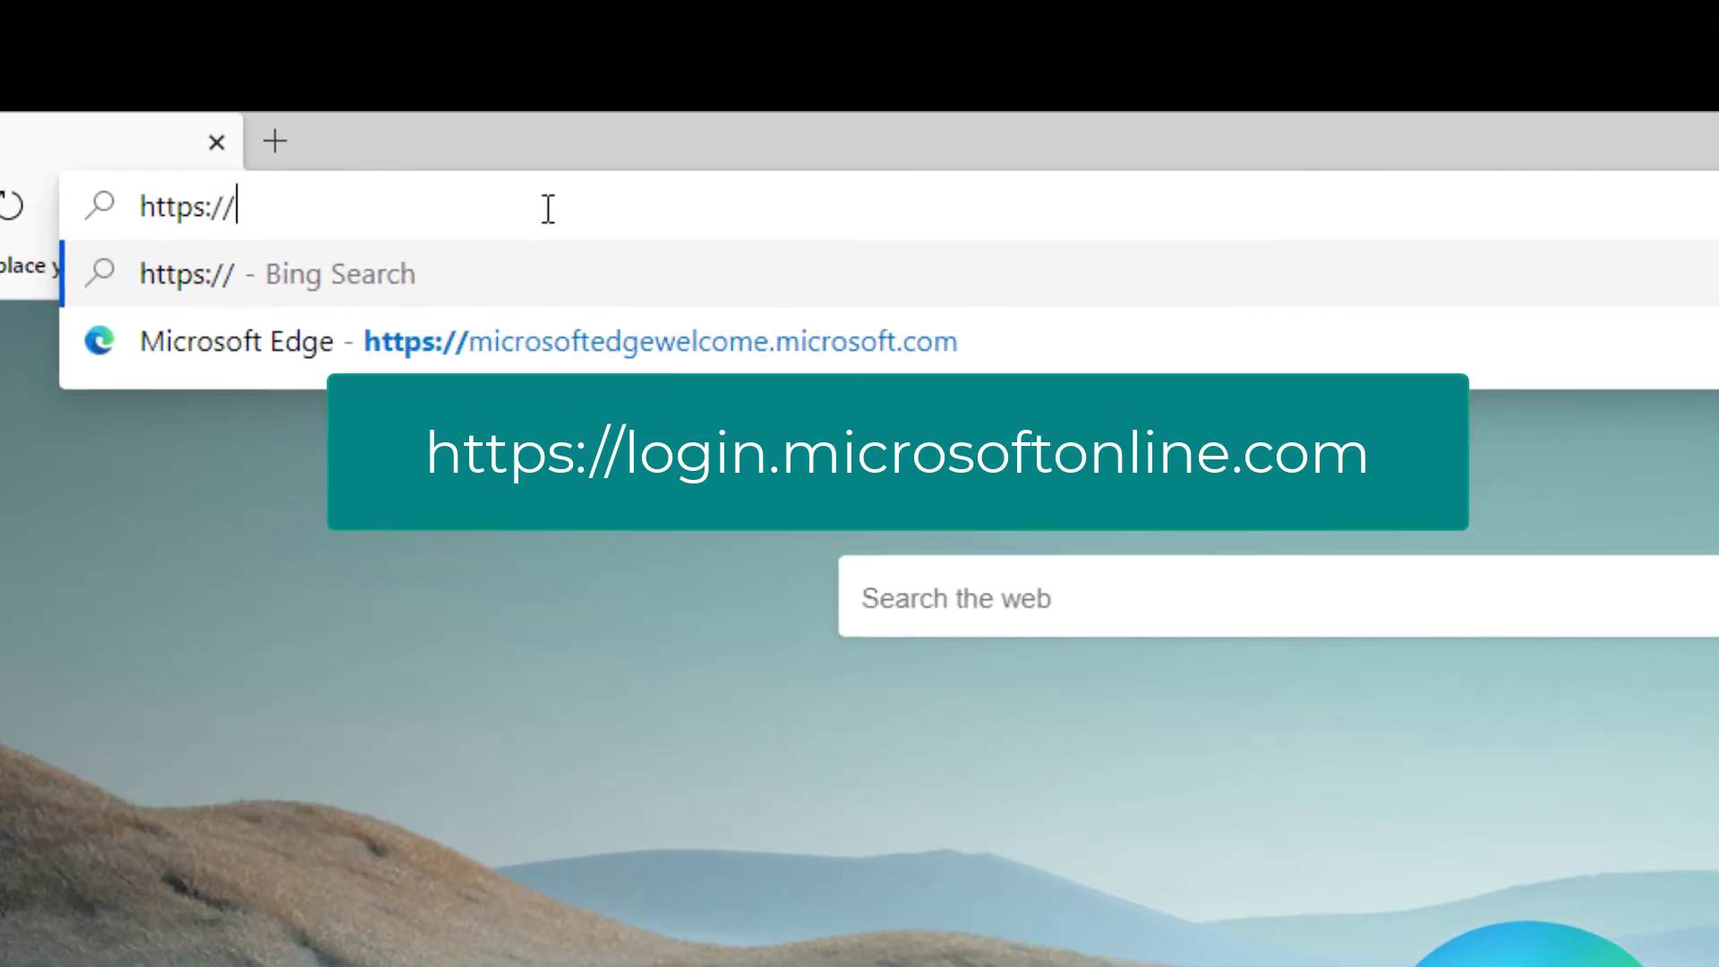
pyautogui.write('login.mic')
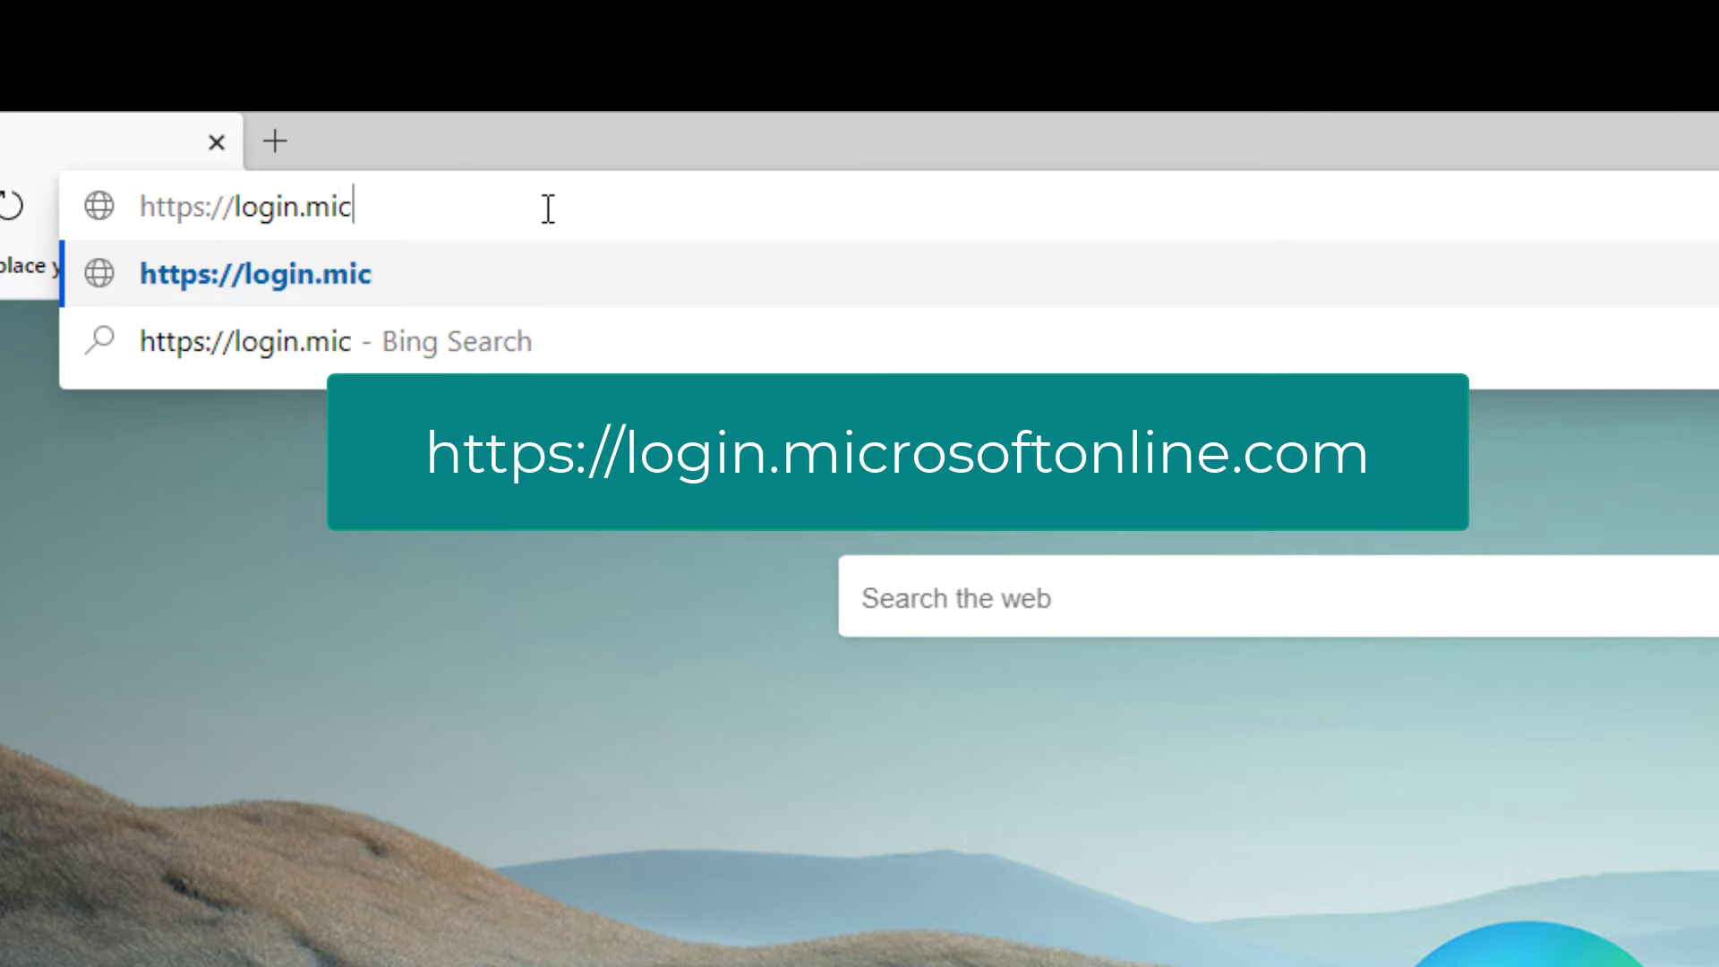
pyautogui.write('rosofto')
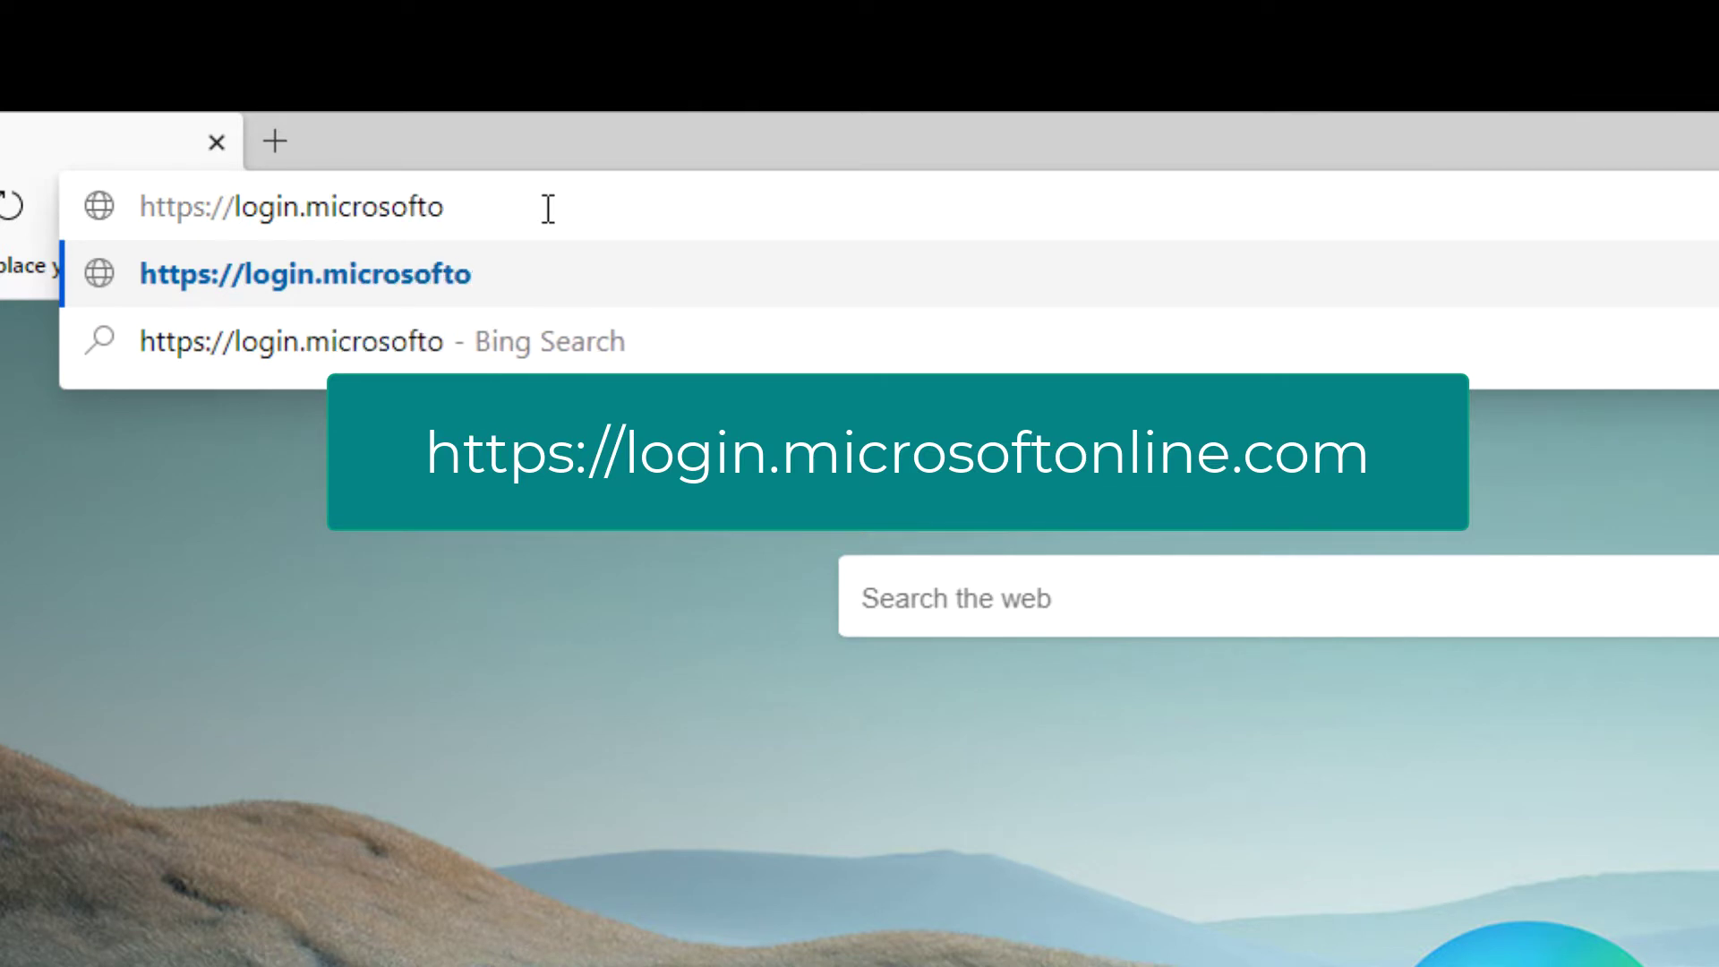
pyautogui.write('nline.com')
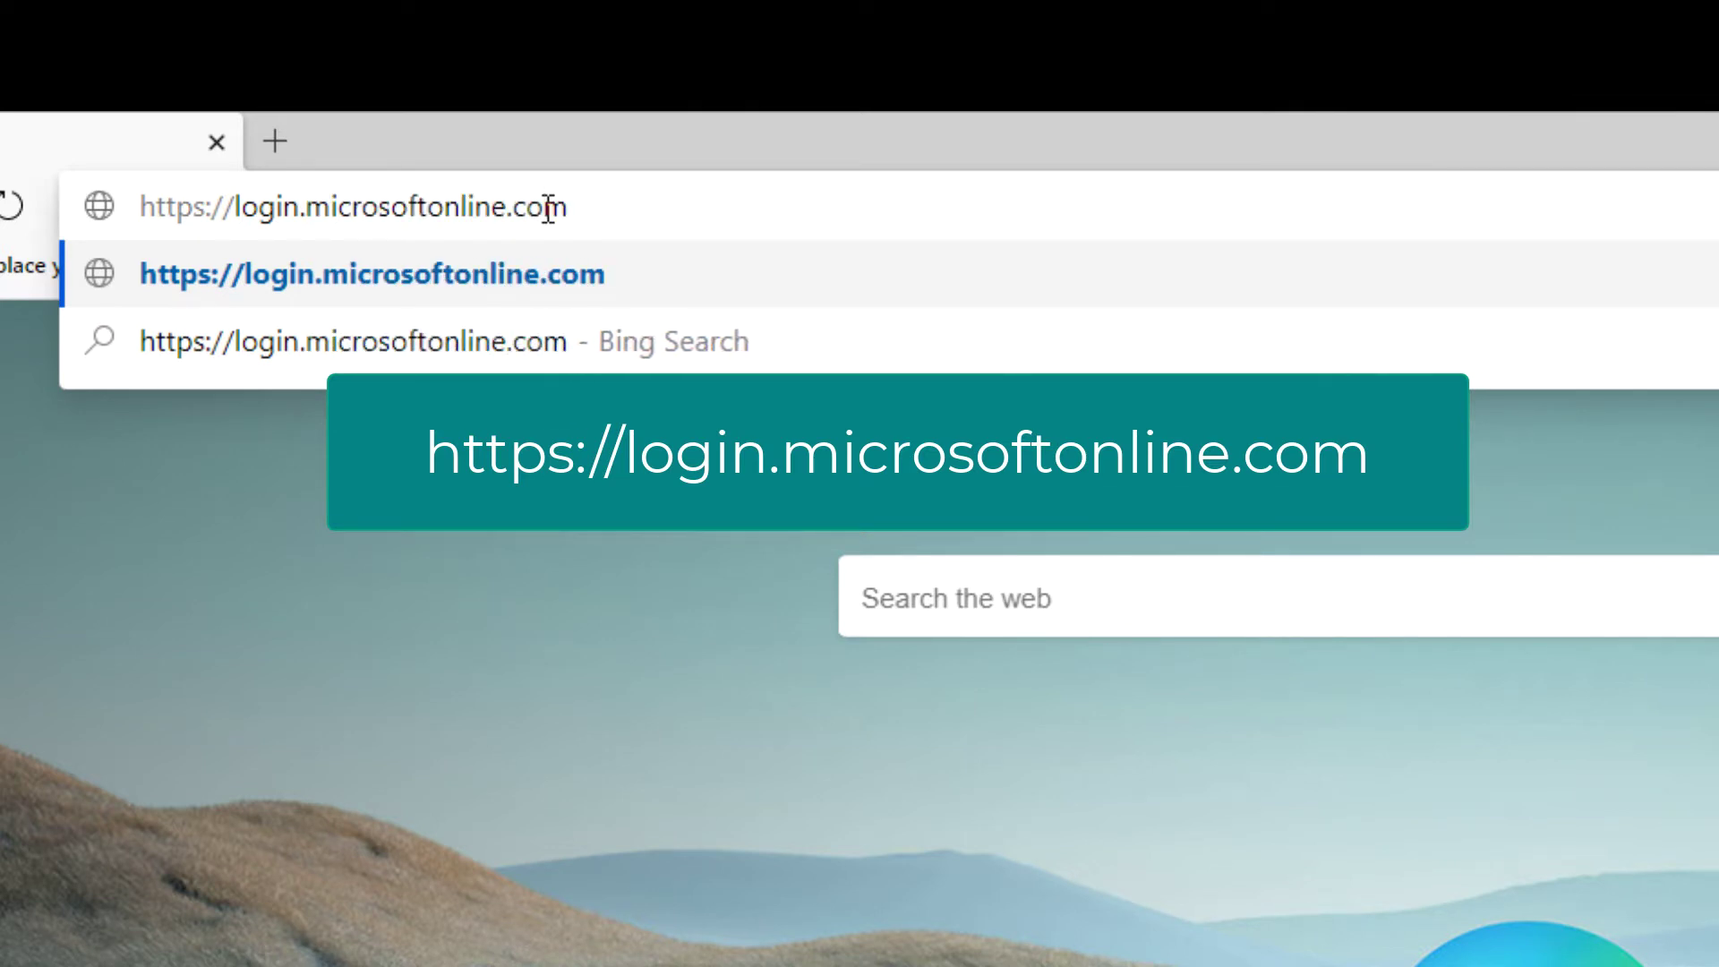
pyautogui.press('Return')
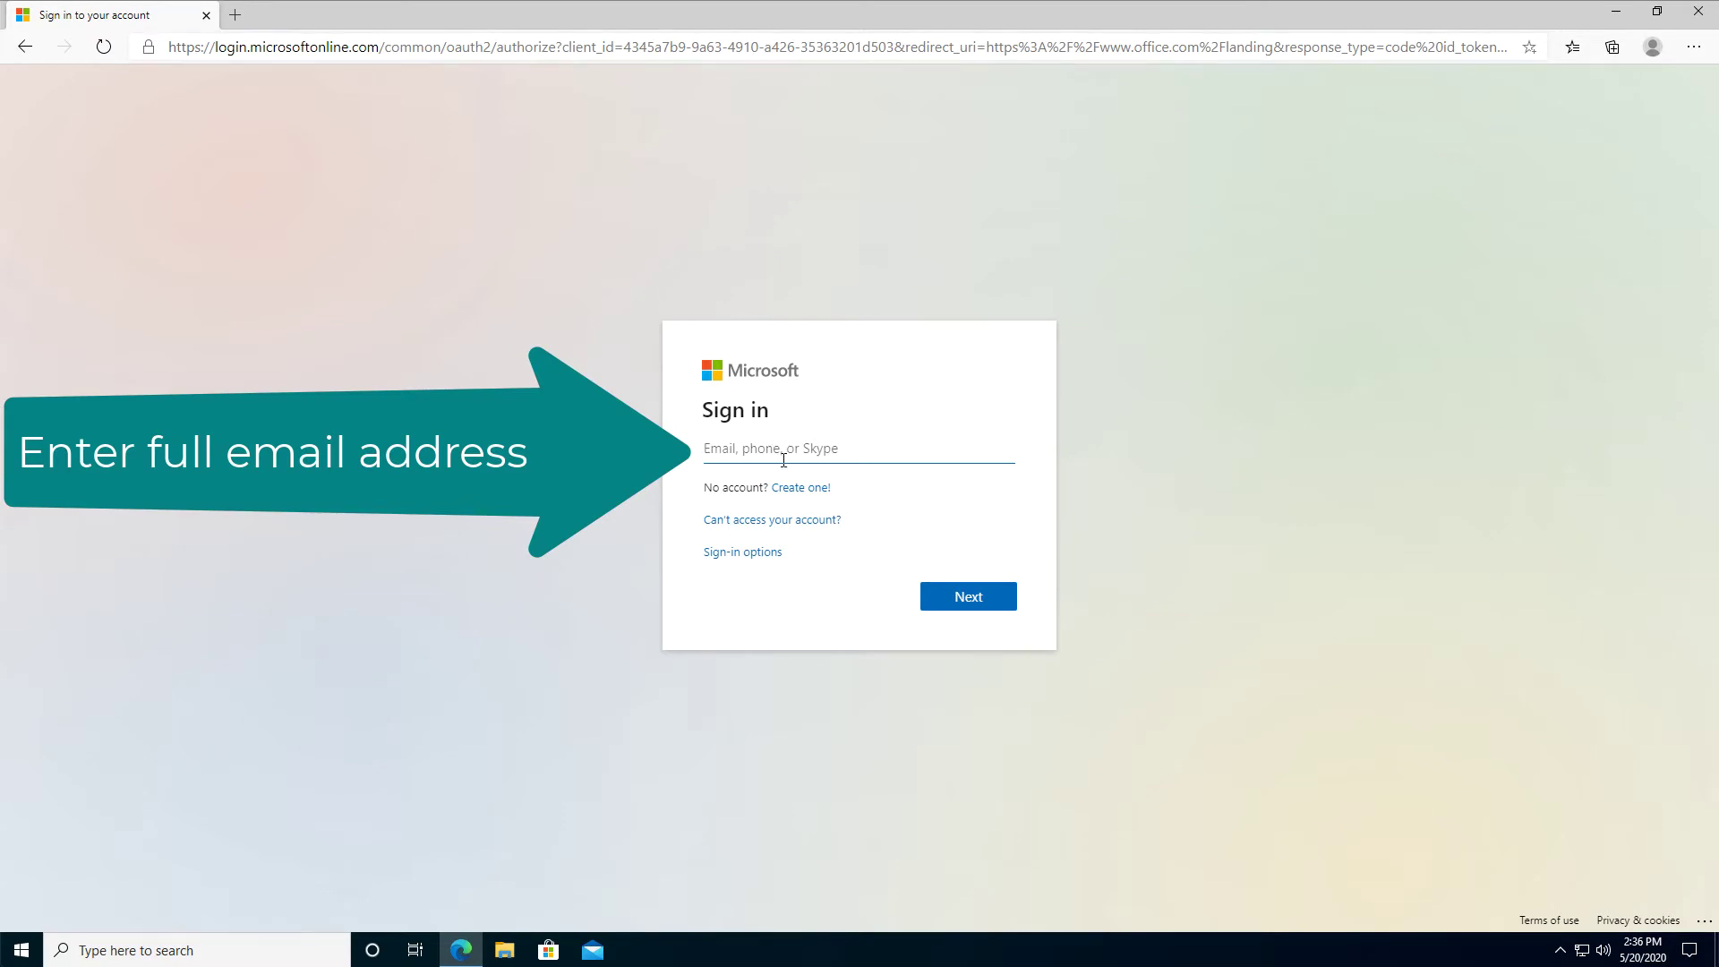
# Sign in with the account e-mail and password, declining to save the password in Edge
pyautogui.click(783, 460)
pyautogui.click(969, 598)
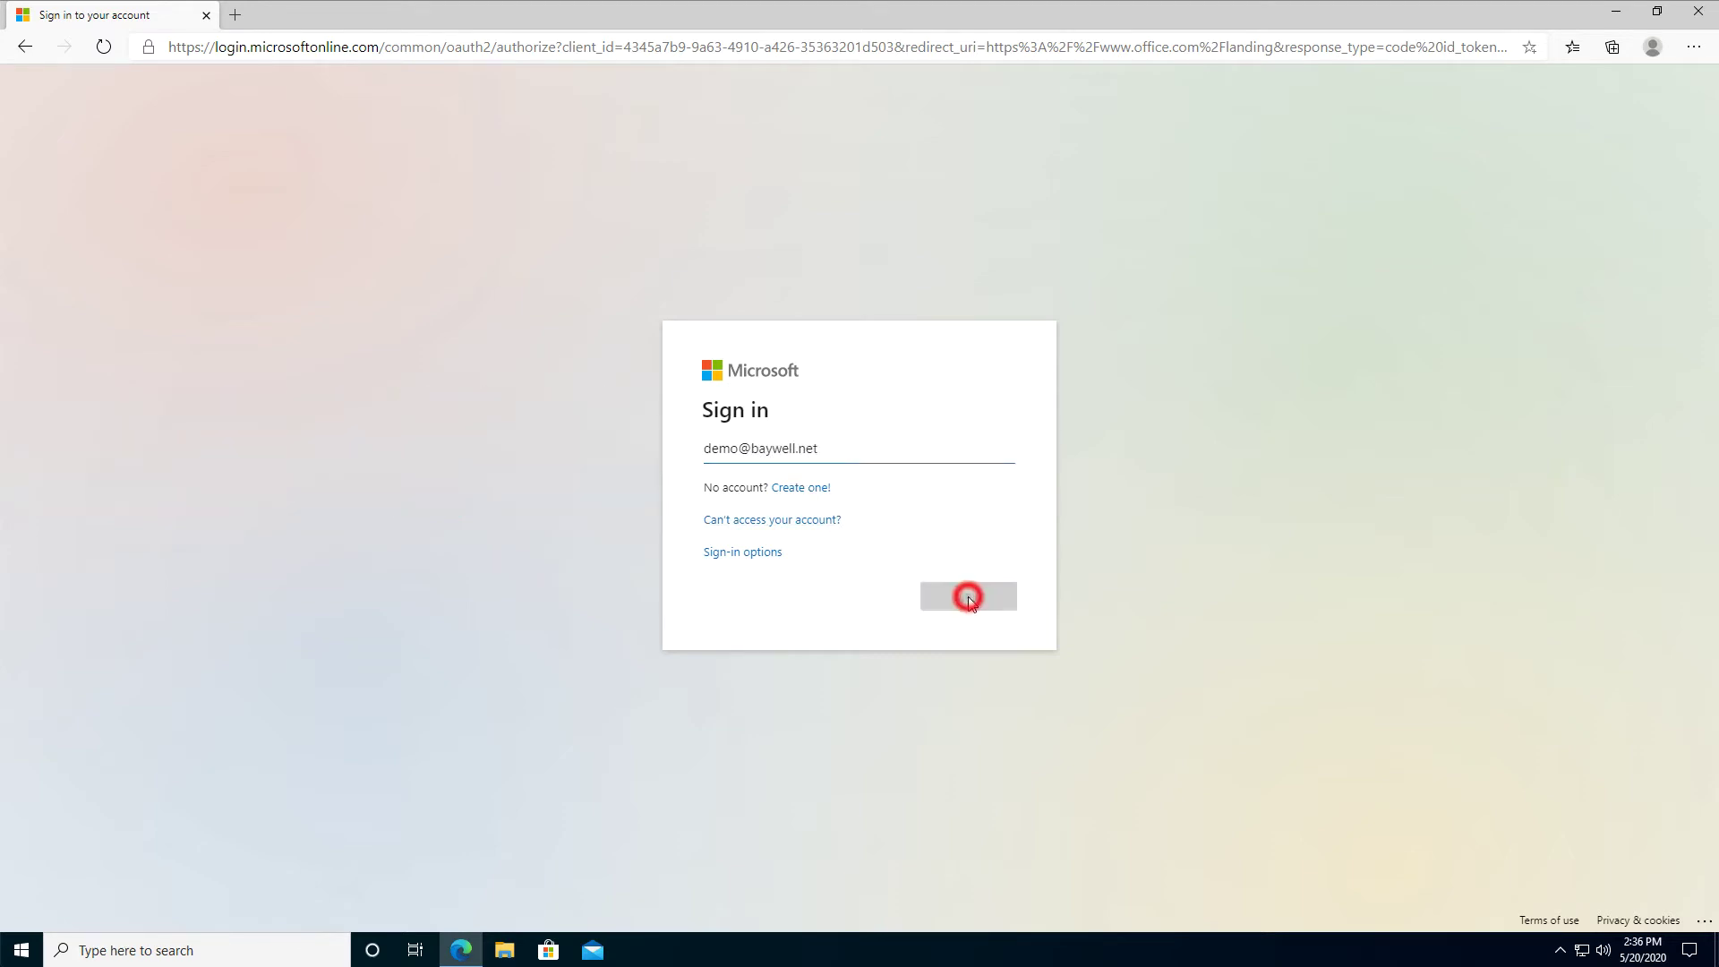
pyautogui.write('•')
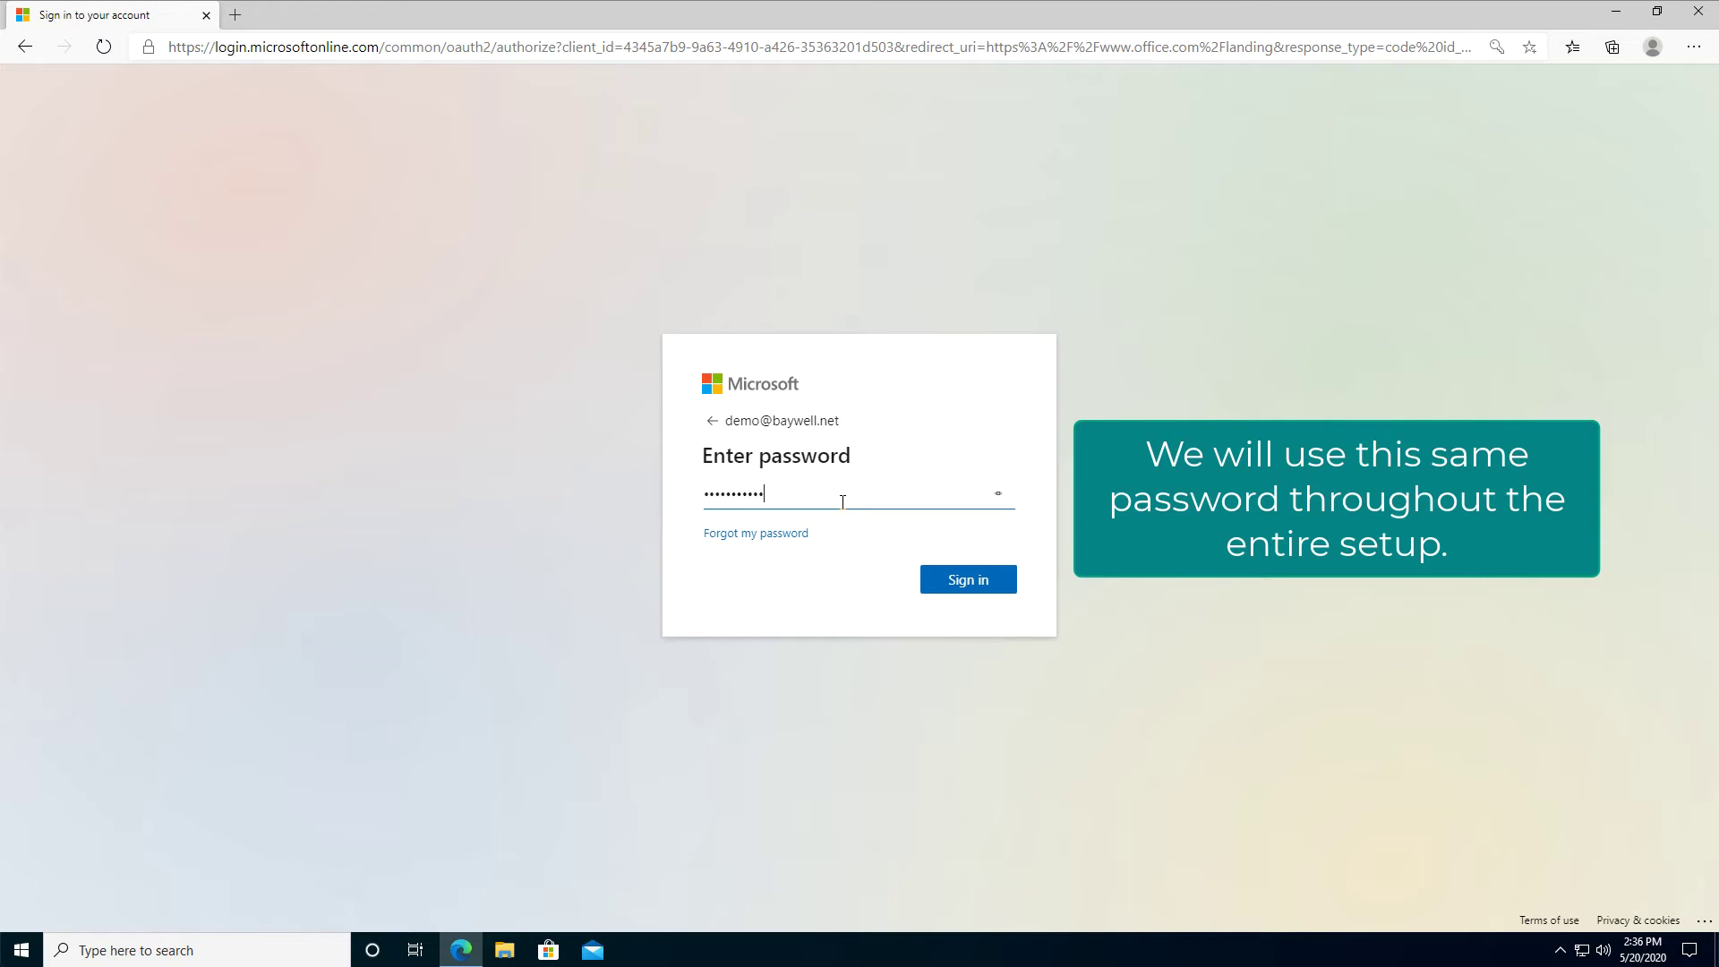
pyautogui.press('Return')
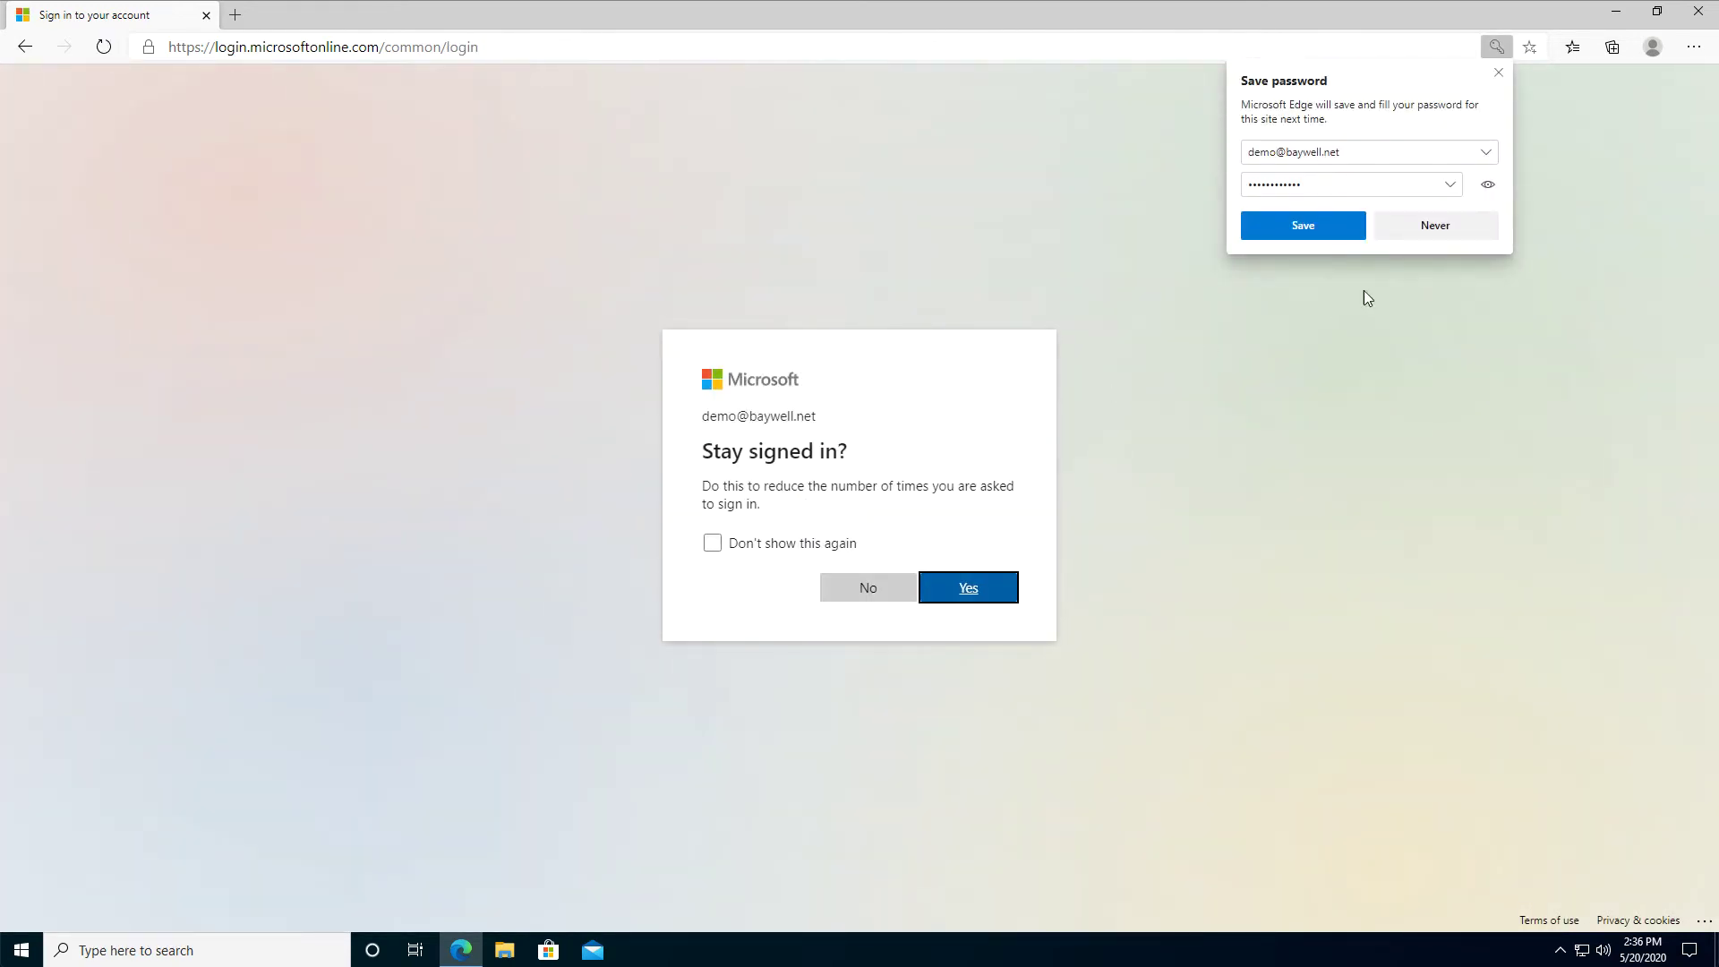
pyautogui.click(1475, 229)
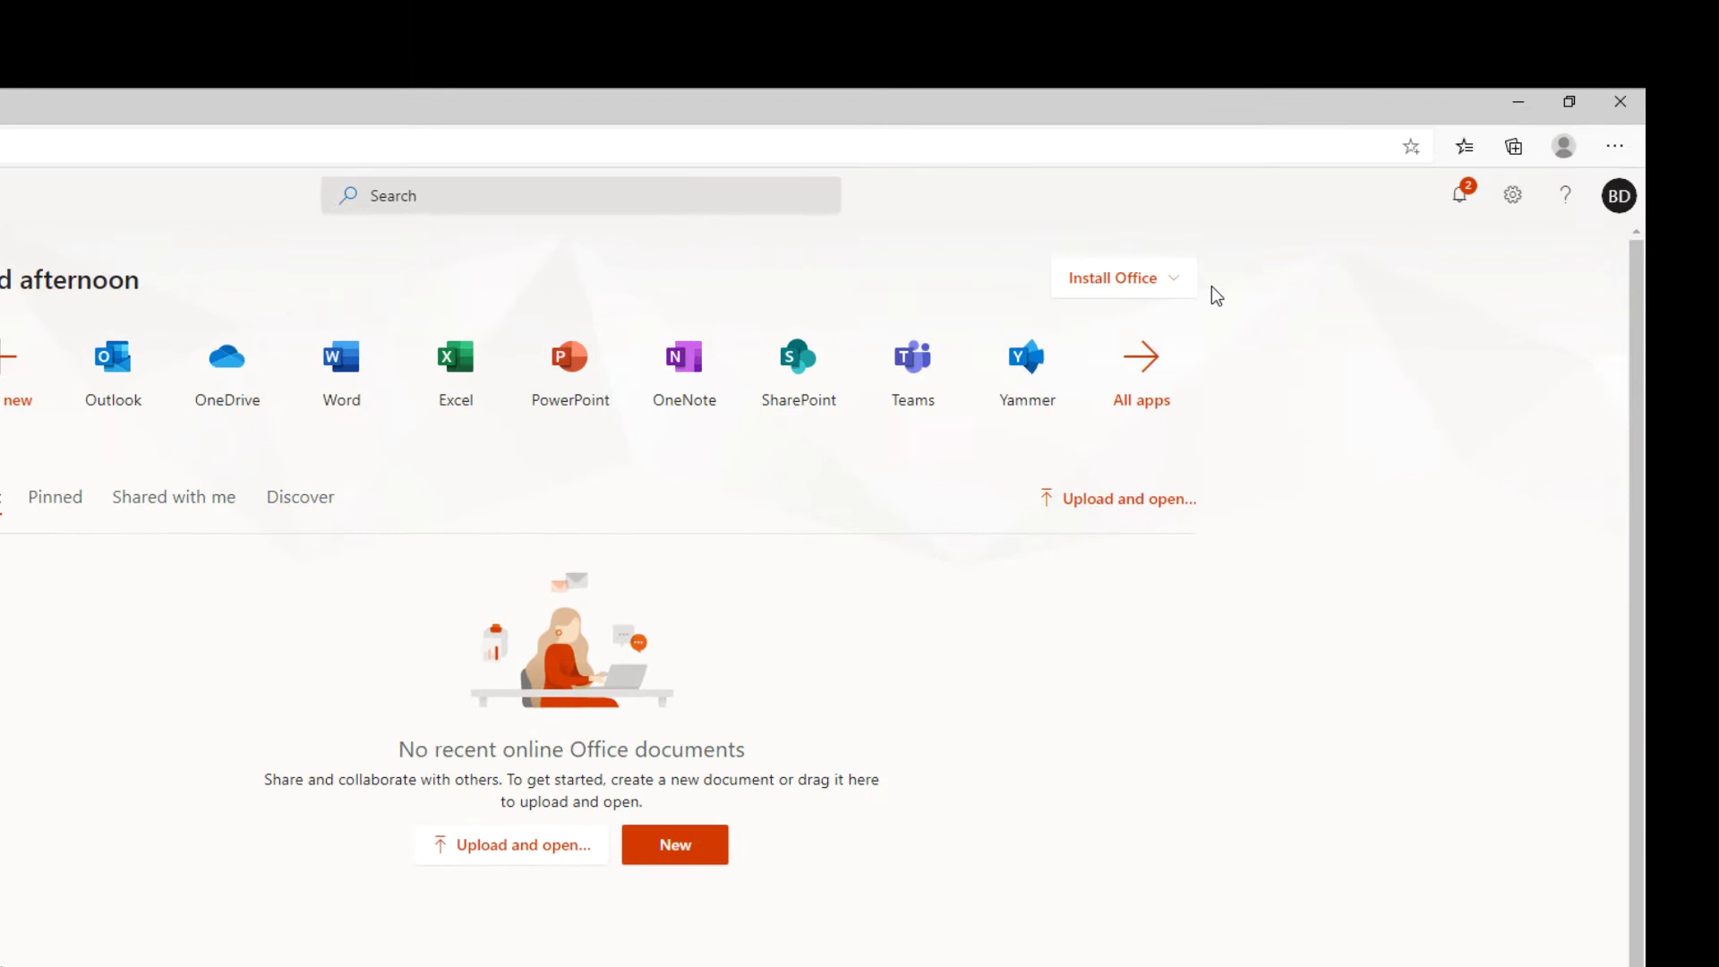
# Download the Office 365 apps installer via Install Office and run the Setup file
pyautogui.click(1082, 352)
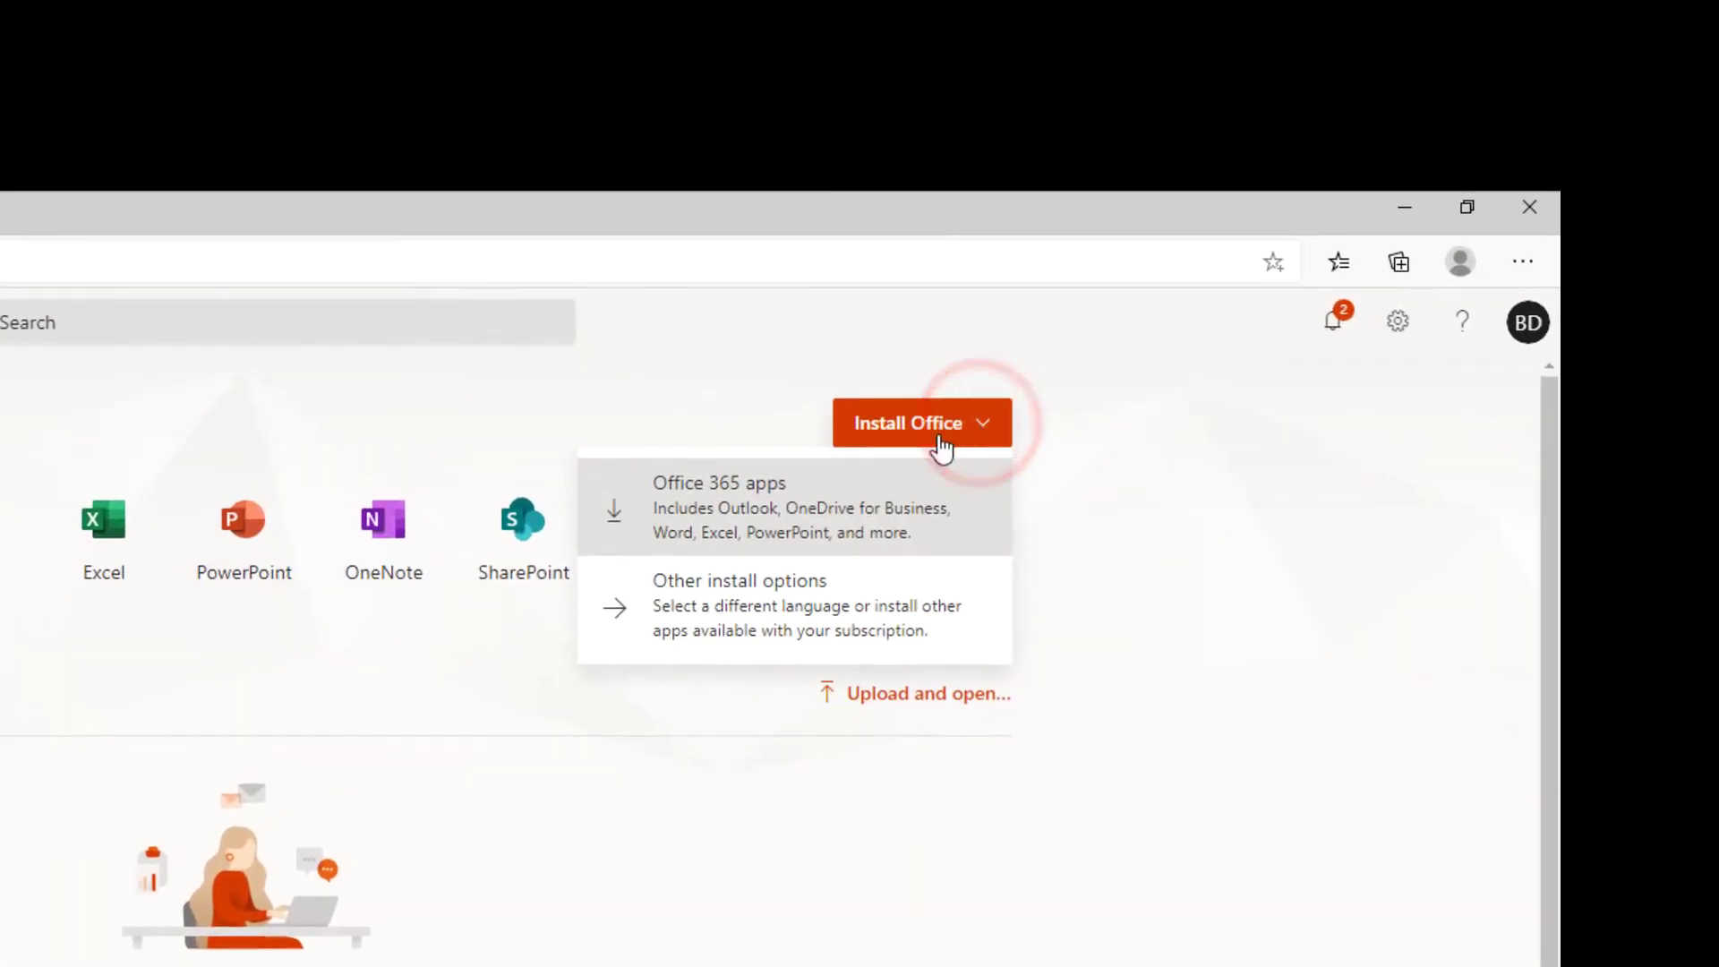
pyautogui.click(775, 499)
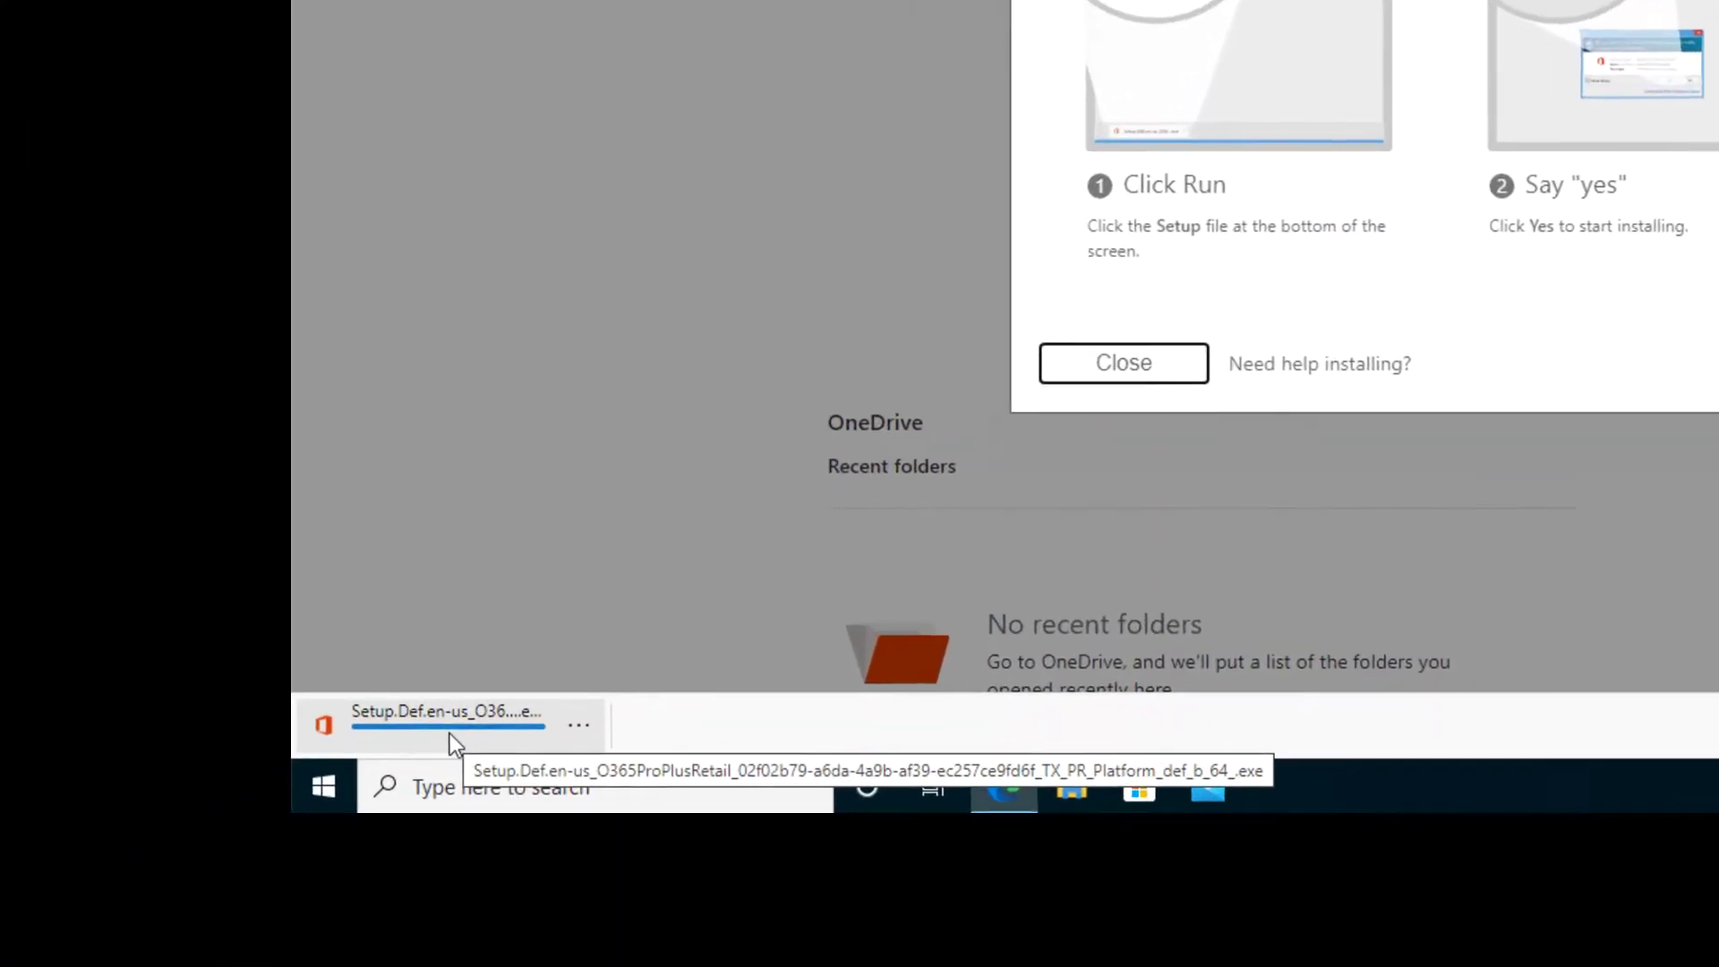
pyautogui.moveTo(97, 914)
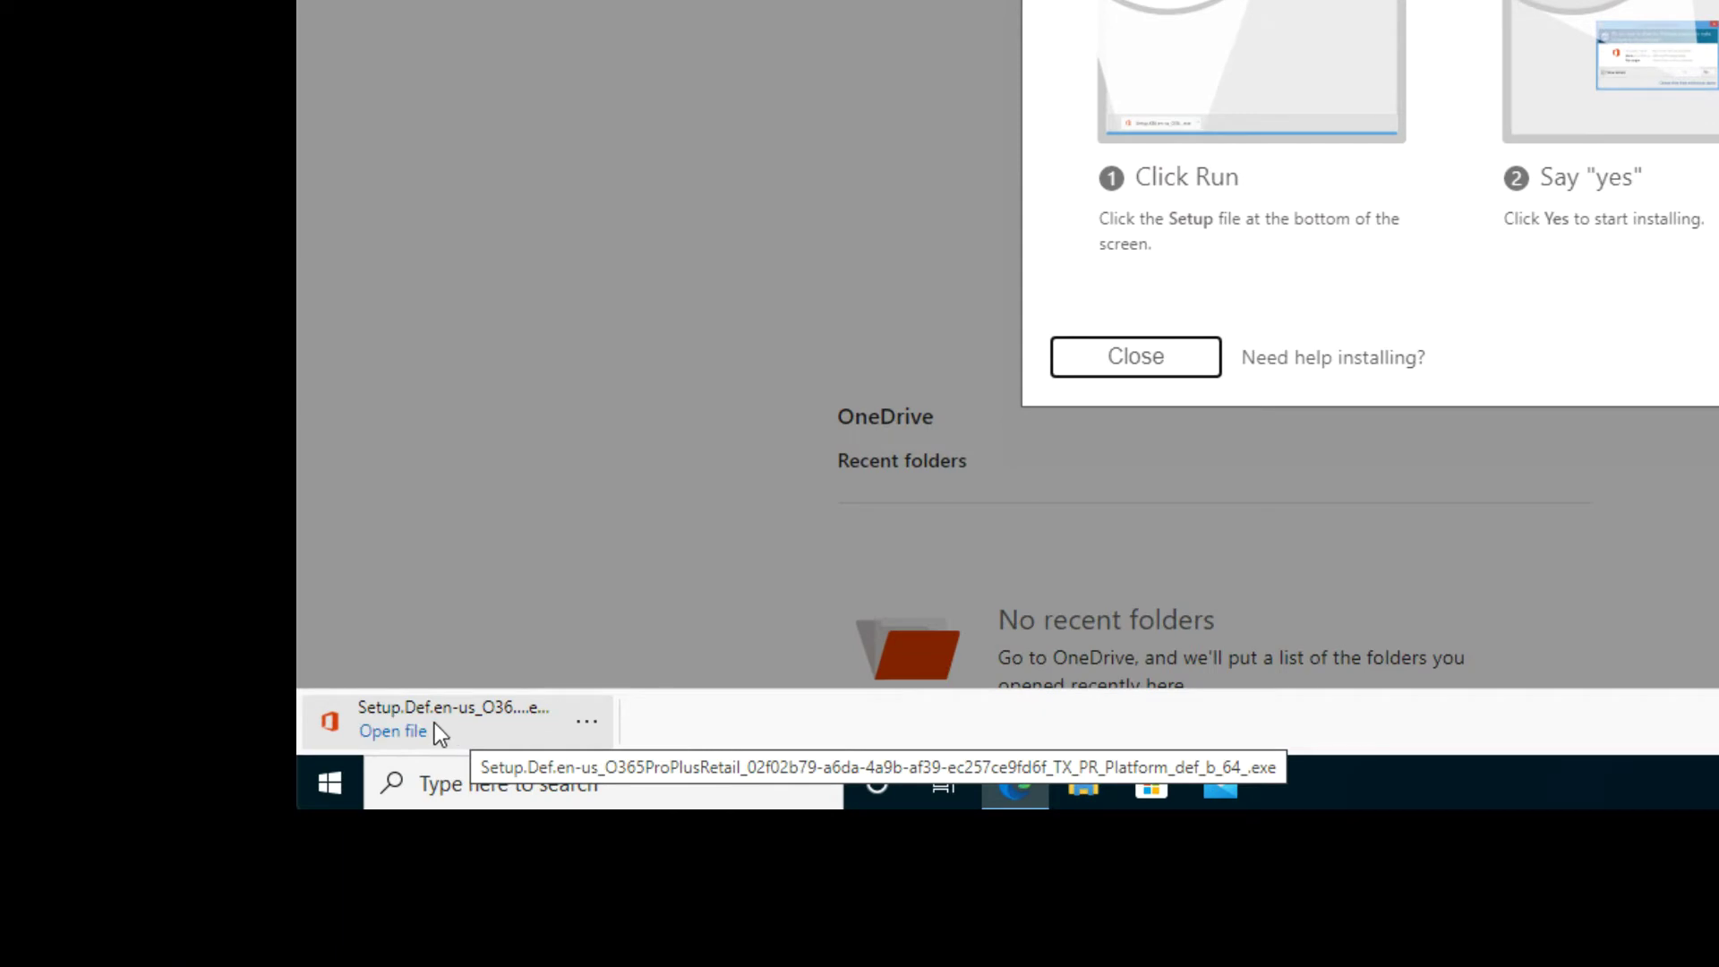
pyautogui.click(433, 723)
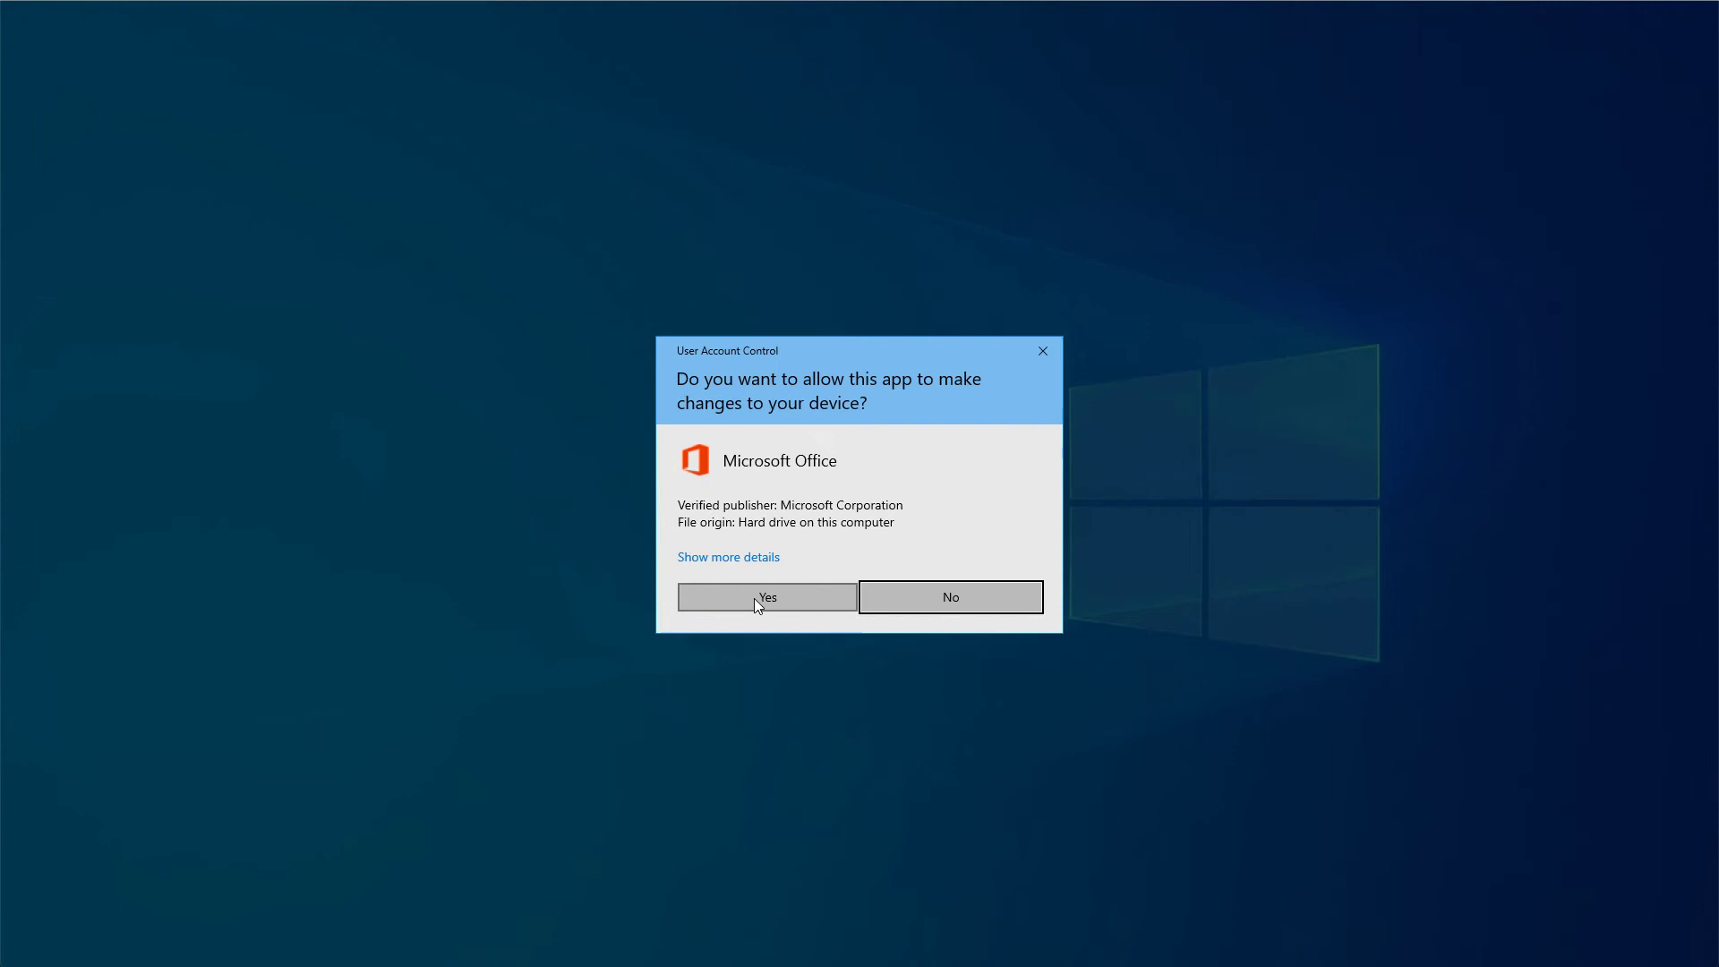
# Allow Office setup to make changes, then close the installed and next-steps dialogs after installation
pyautogui.click(758, 598)
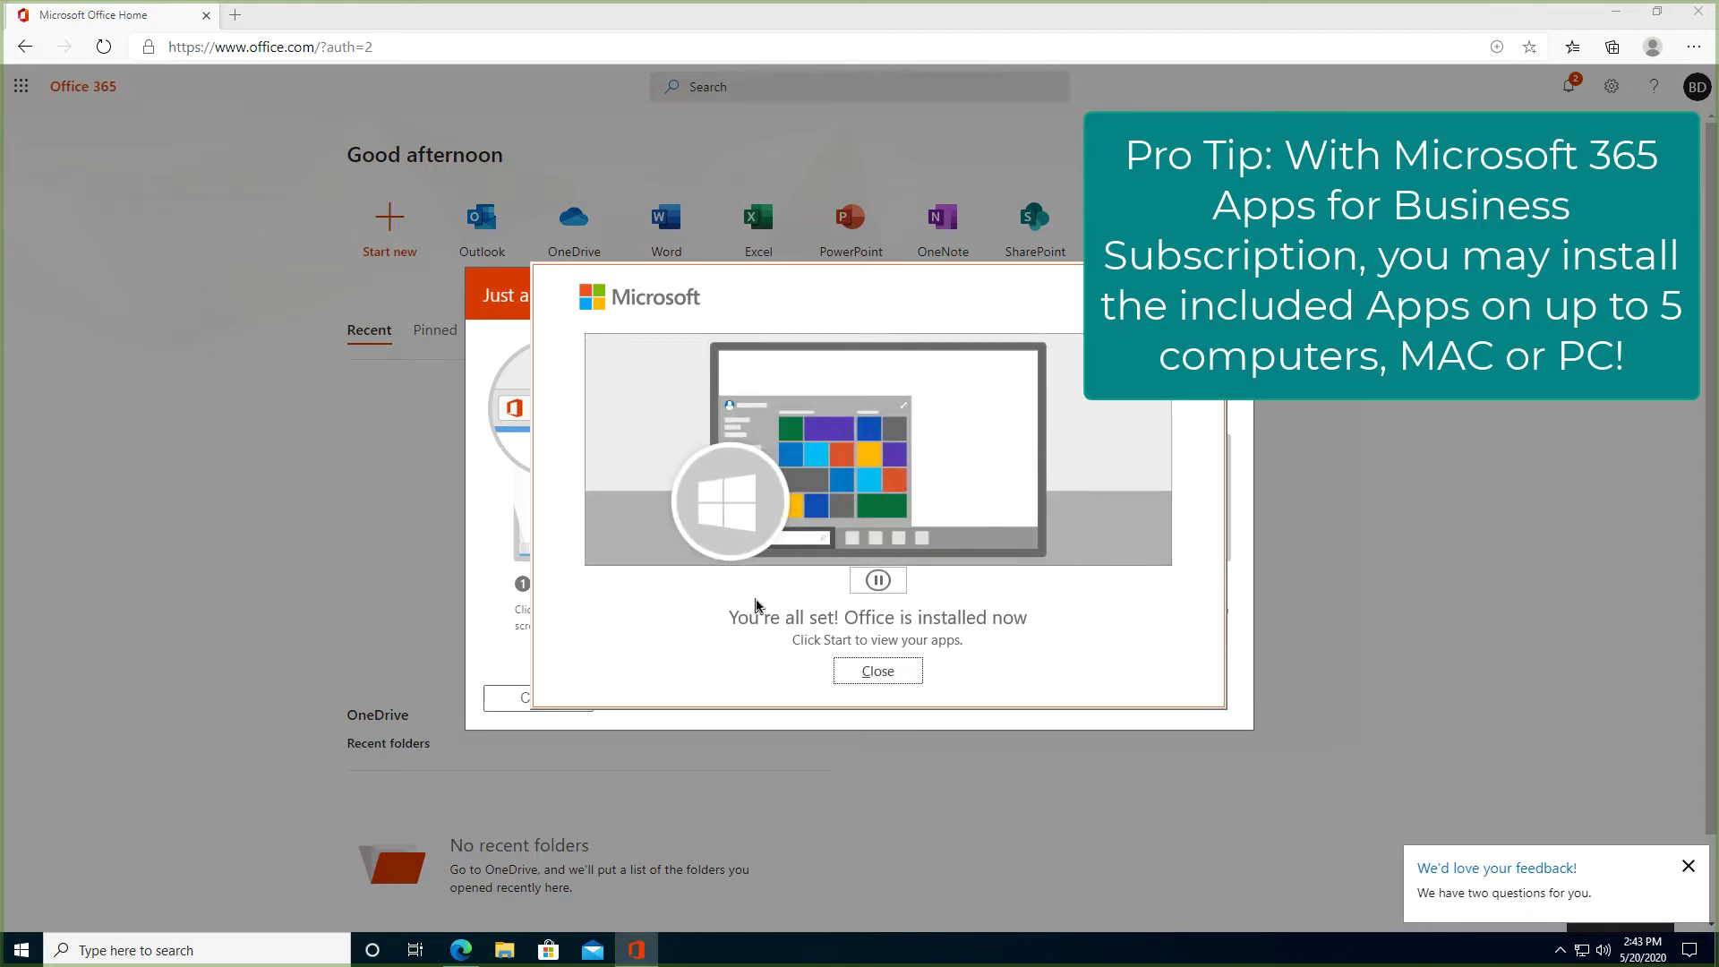
pyautogui.click(883, 677)
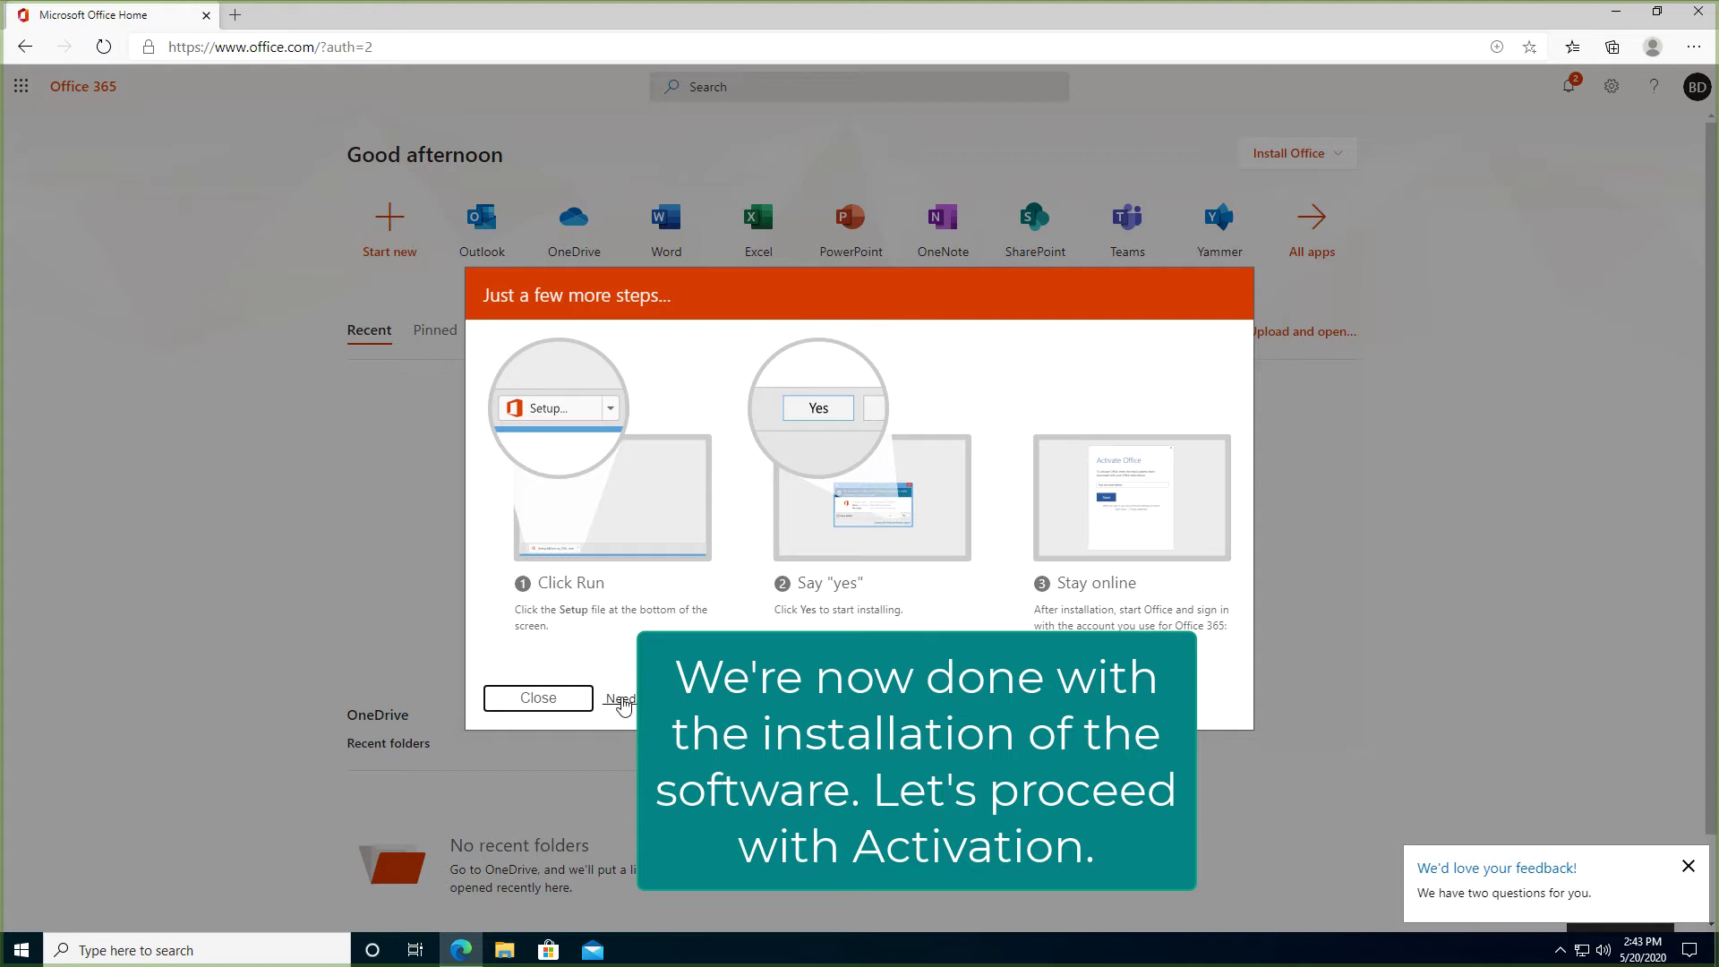
pyautogui.click(538, 698)
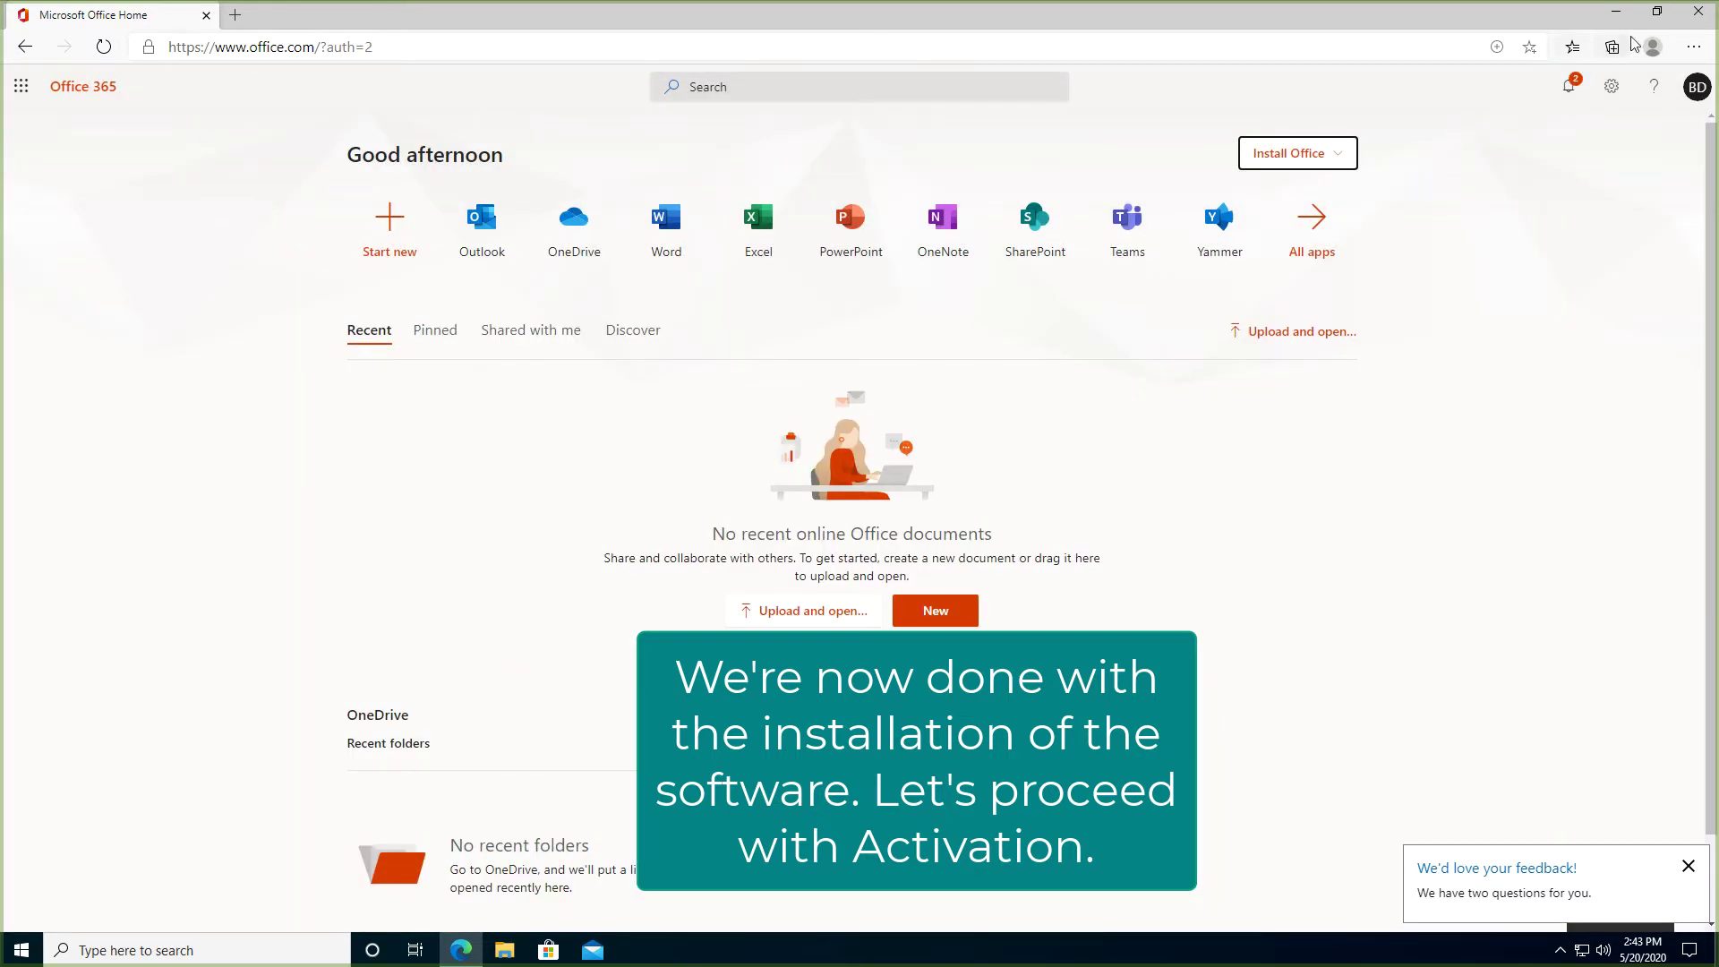
# Close Edge and launch Word from the Start menu's Recently added list
pyautogui.click(1700, 12)
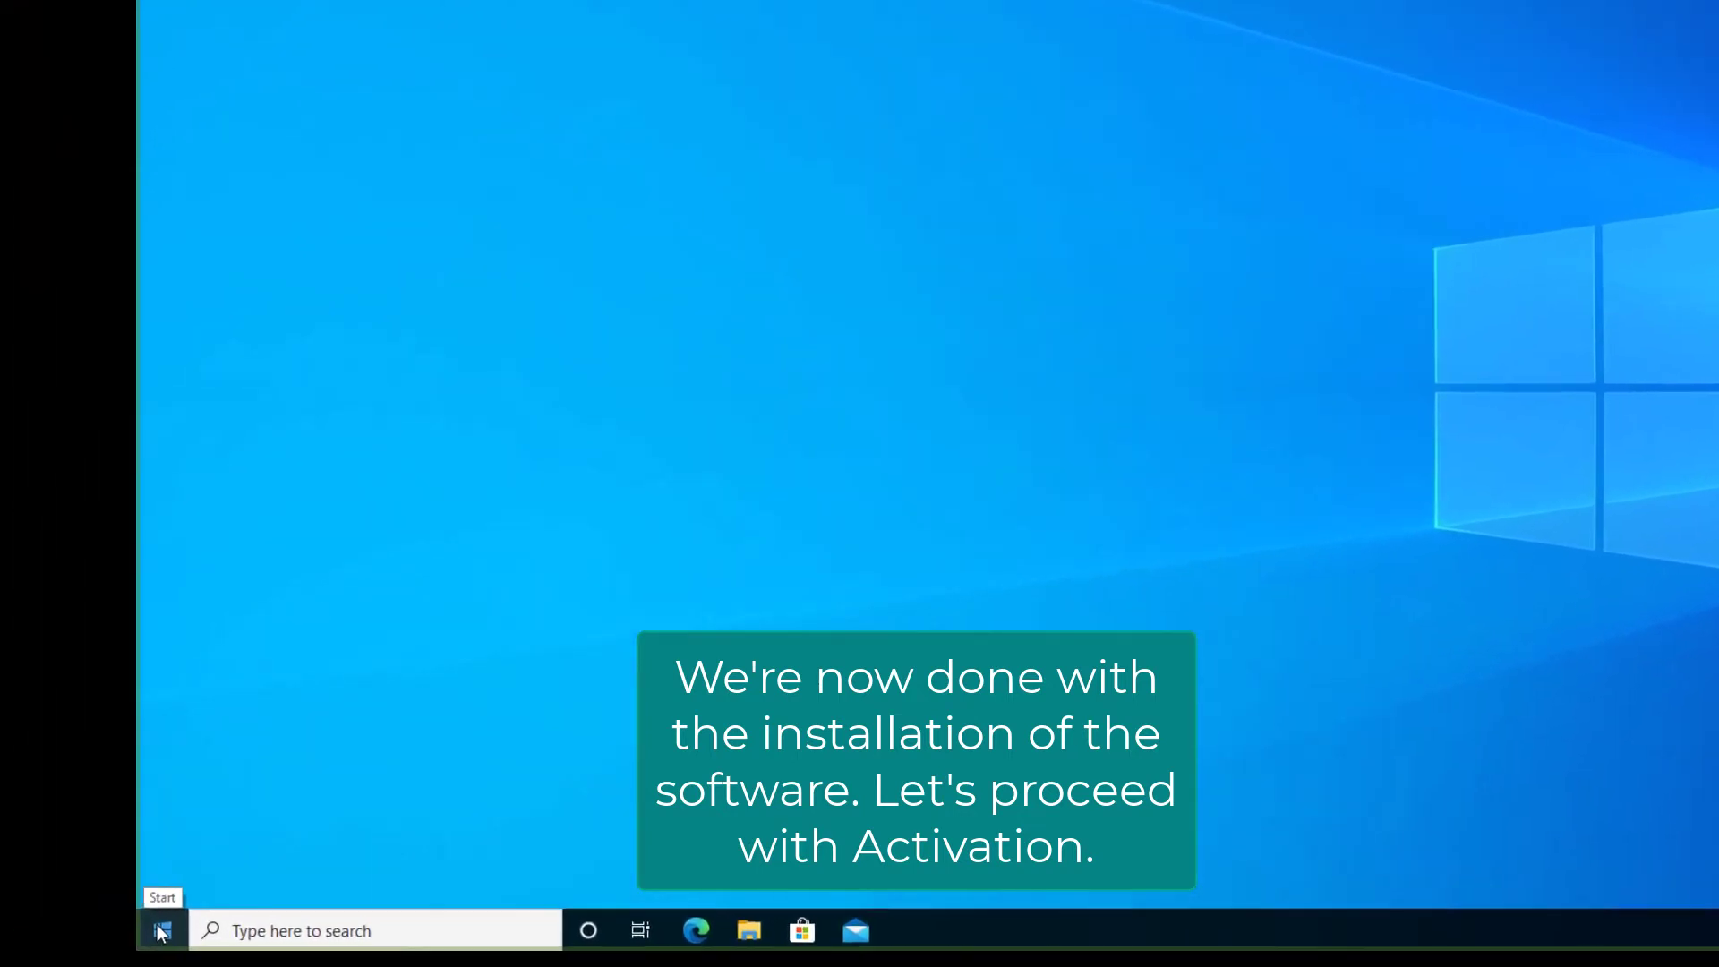
pyautogui.click(162, 932)
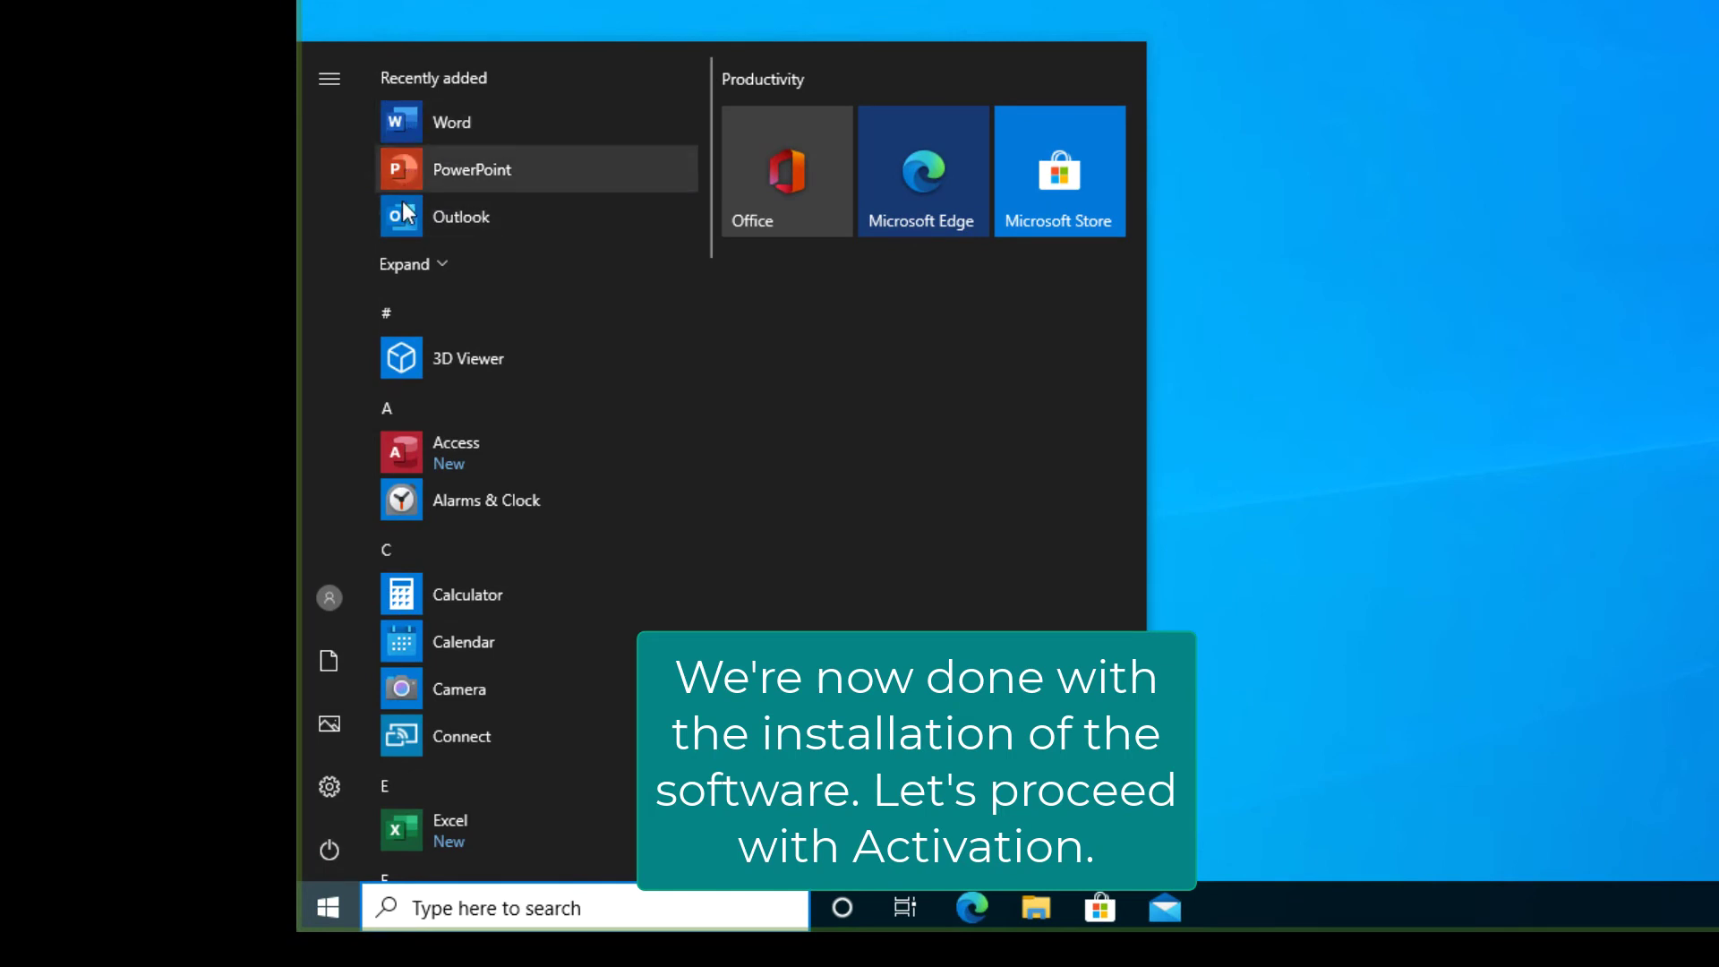
pyautogui.click(415, 121)
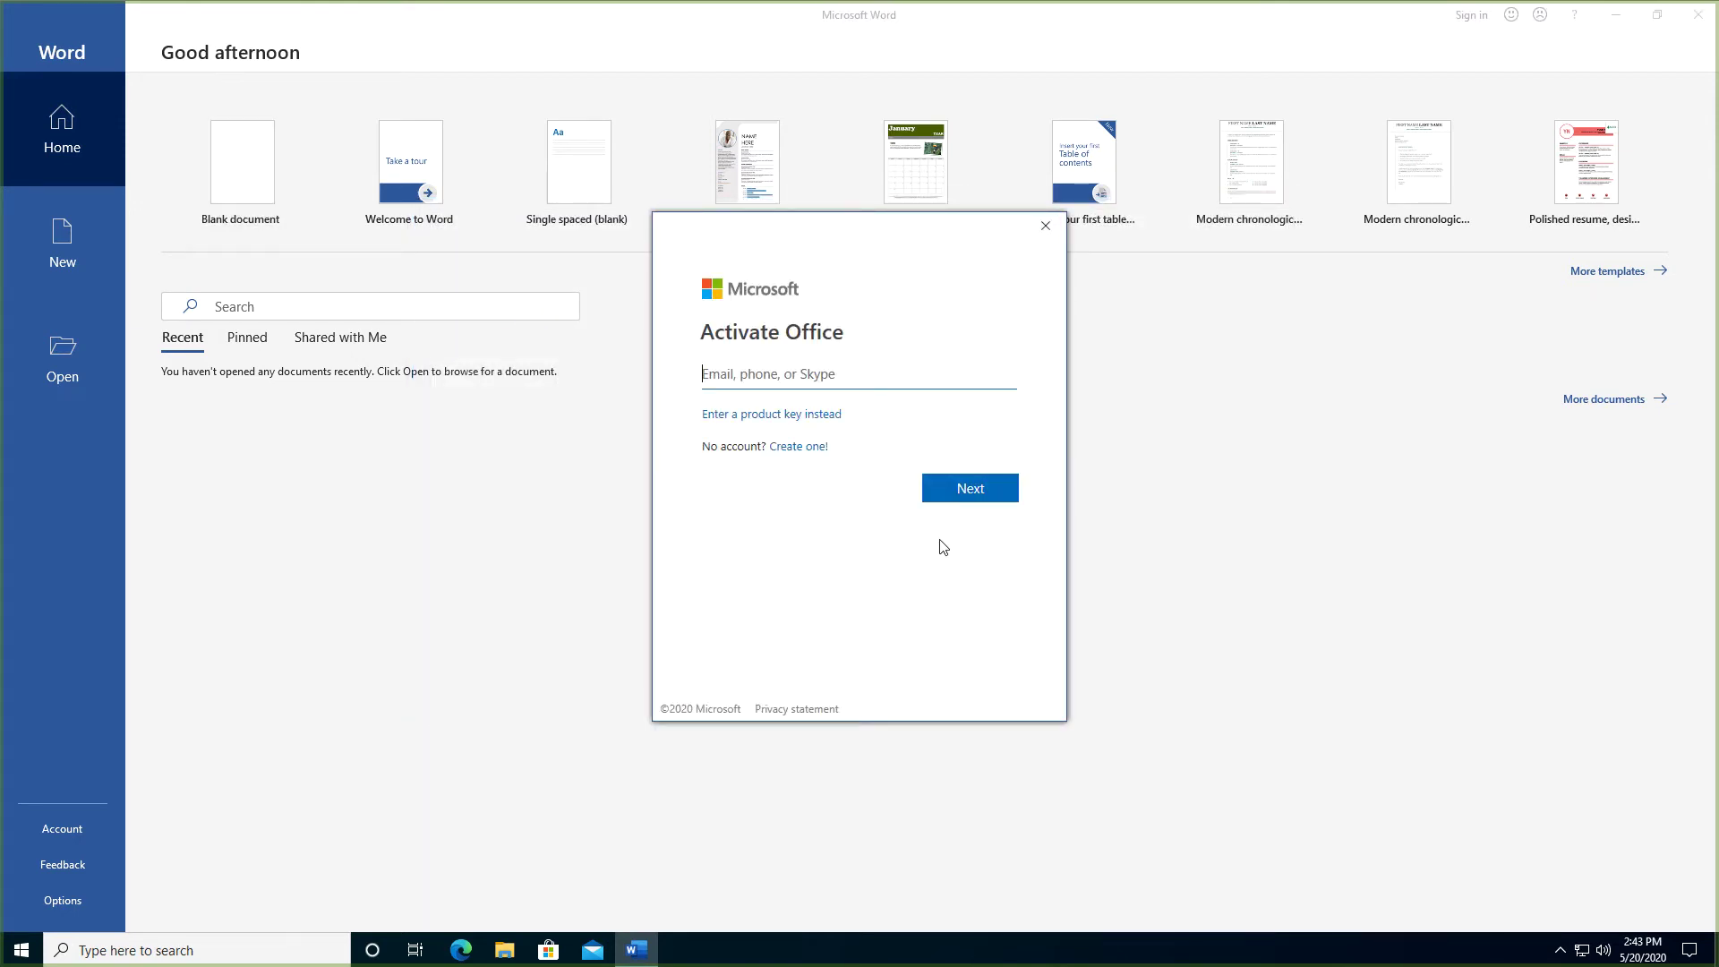
# Sign in to activate Office with the work account e-mail and password
pyautogui.click(713, 372)
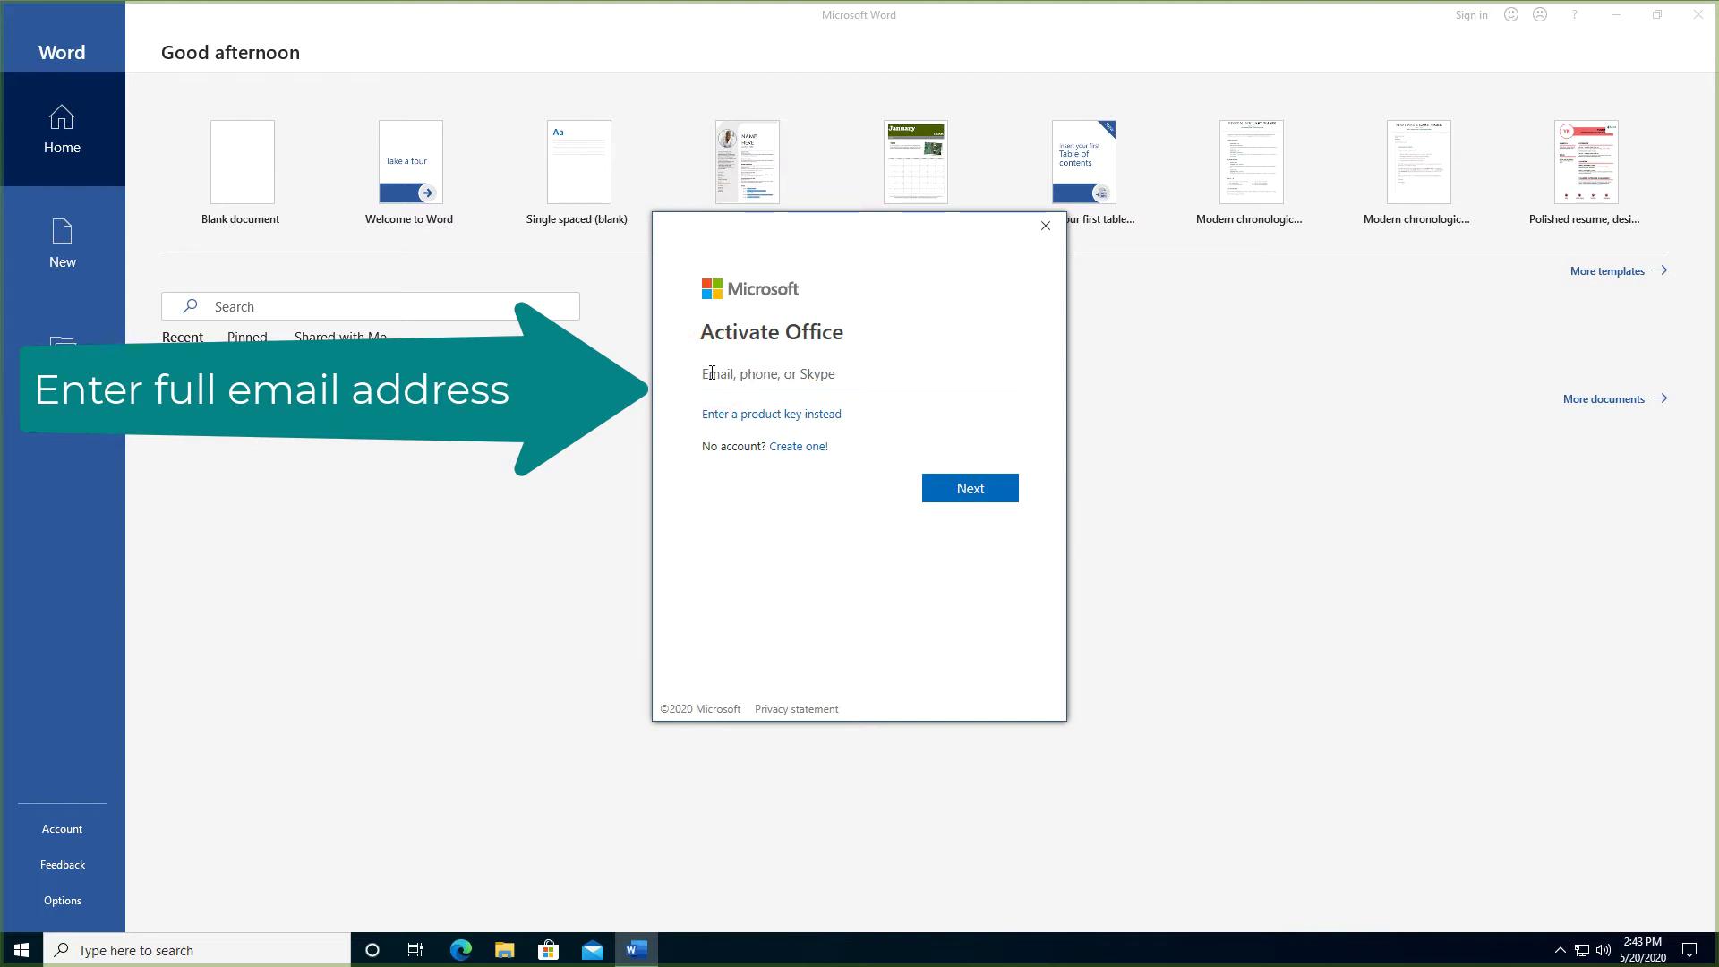
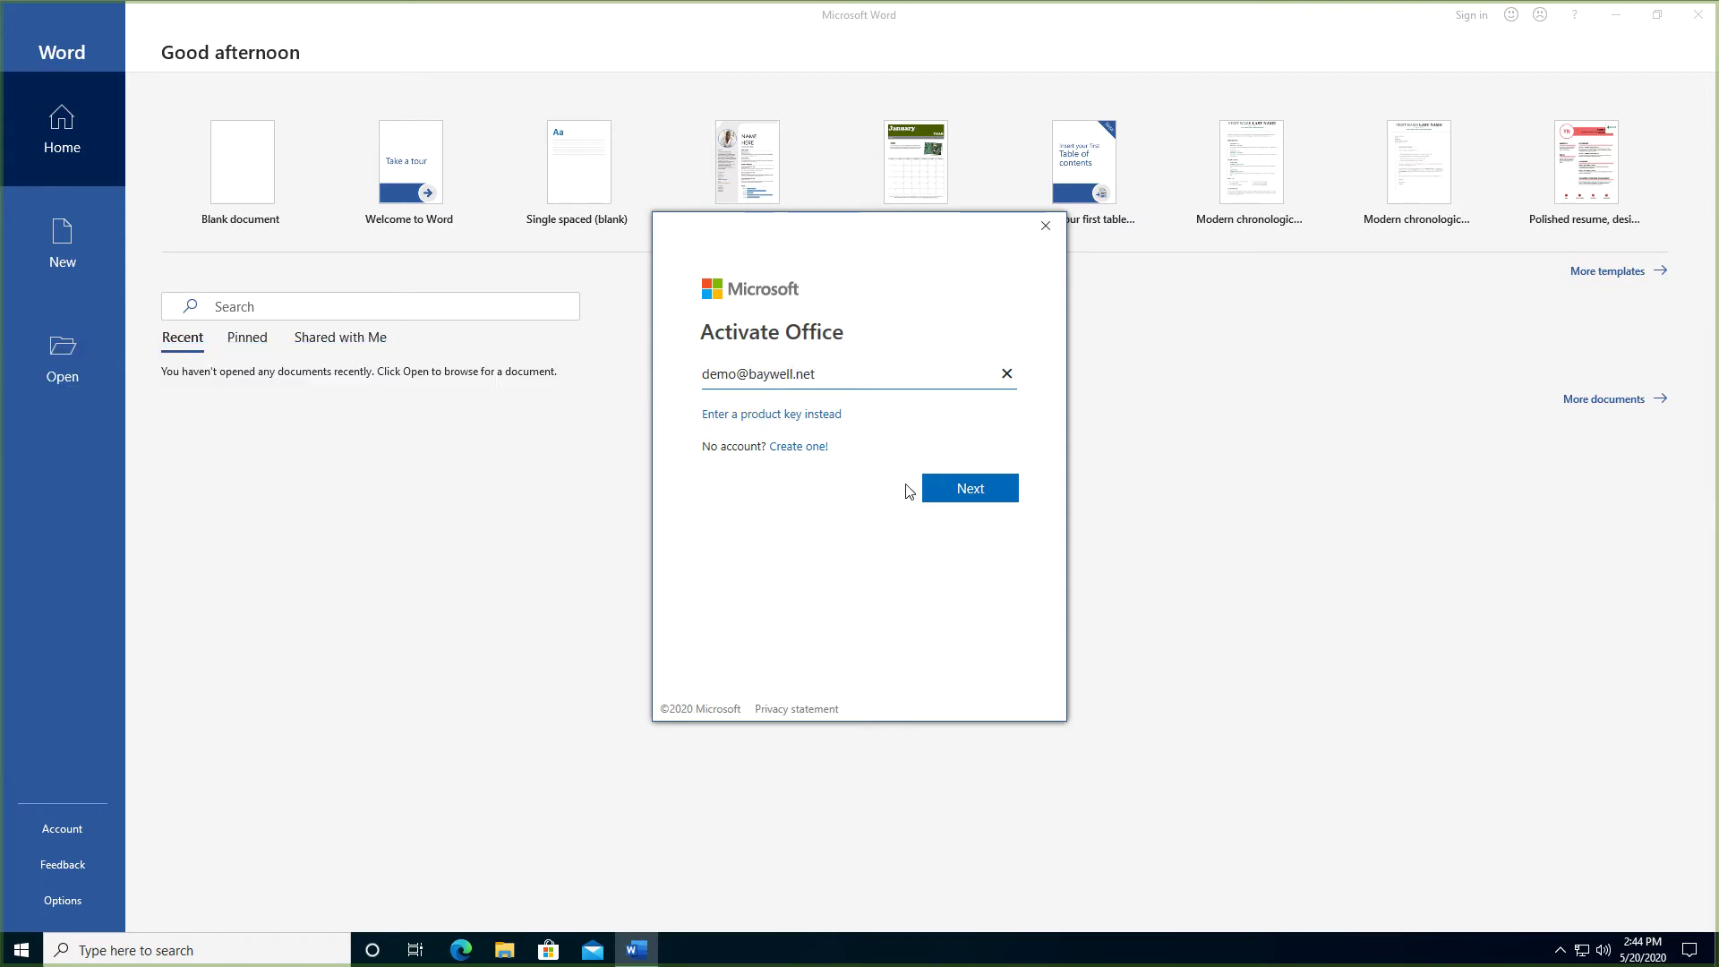
pyautogui.click(960, 492)
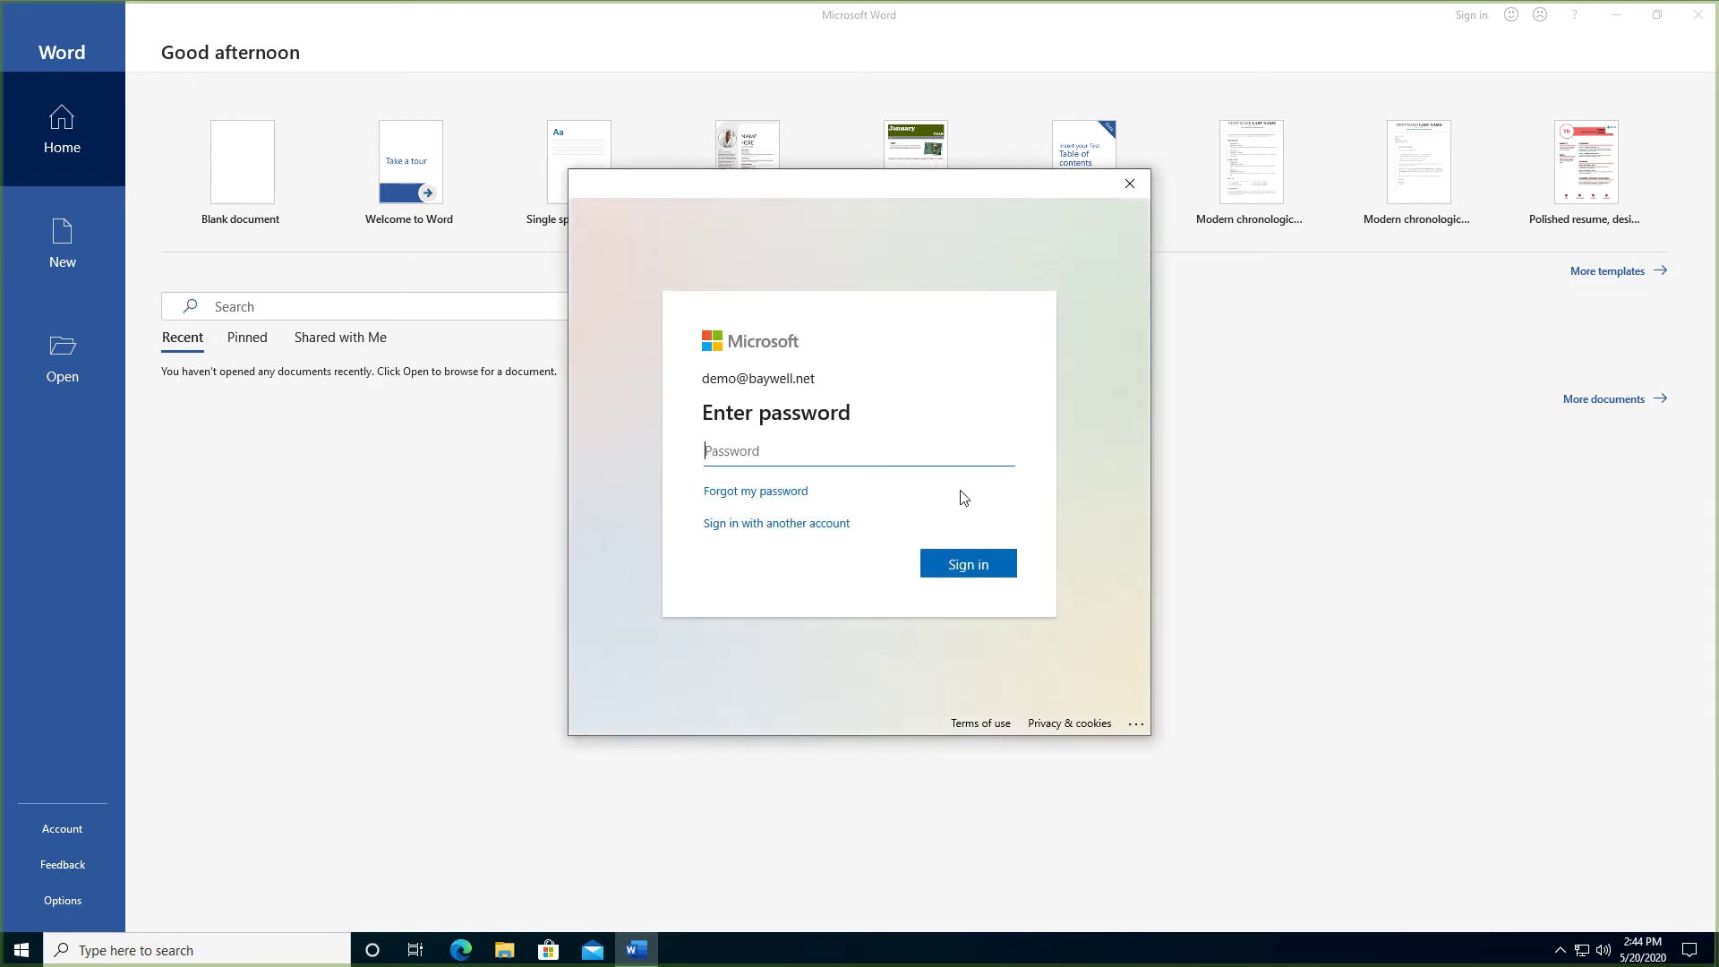
pyautogui.write('passwo')
pyautogui.click(955, 563)
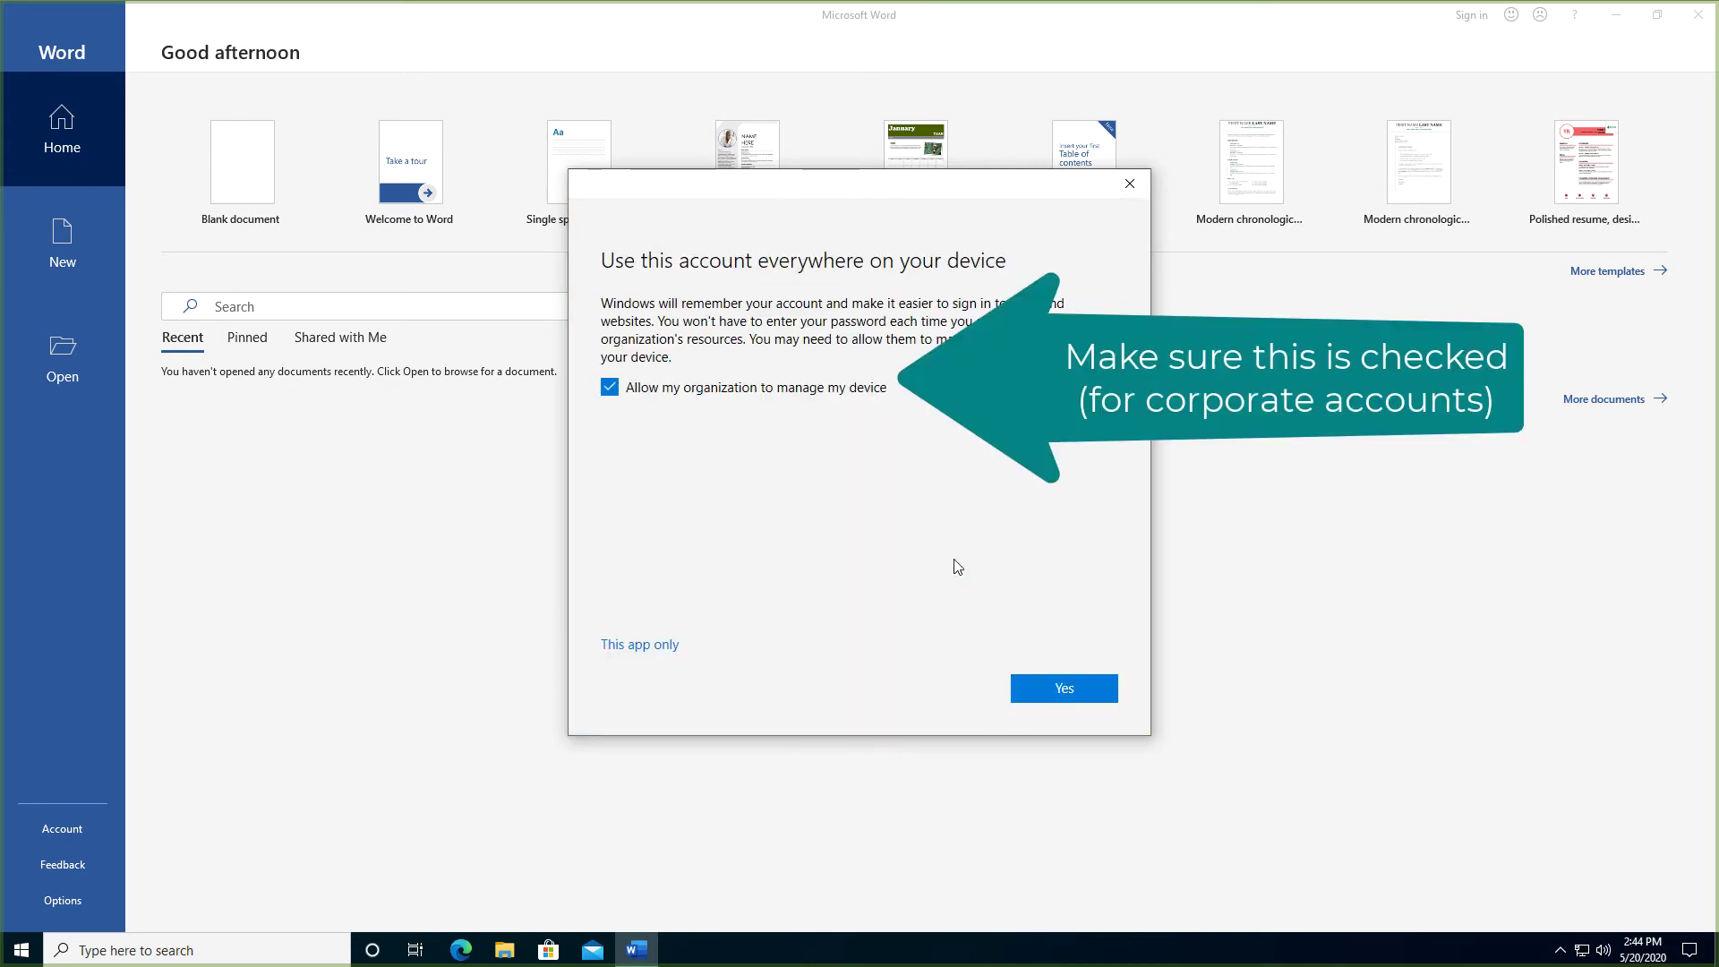
# Let the organization manage the device, accept the Office license agreement, and close Word
pyautogui.click(1065, 690)
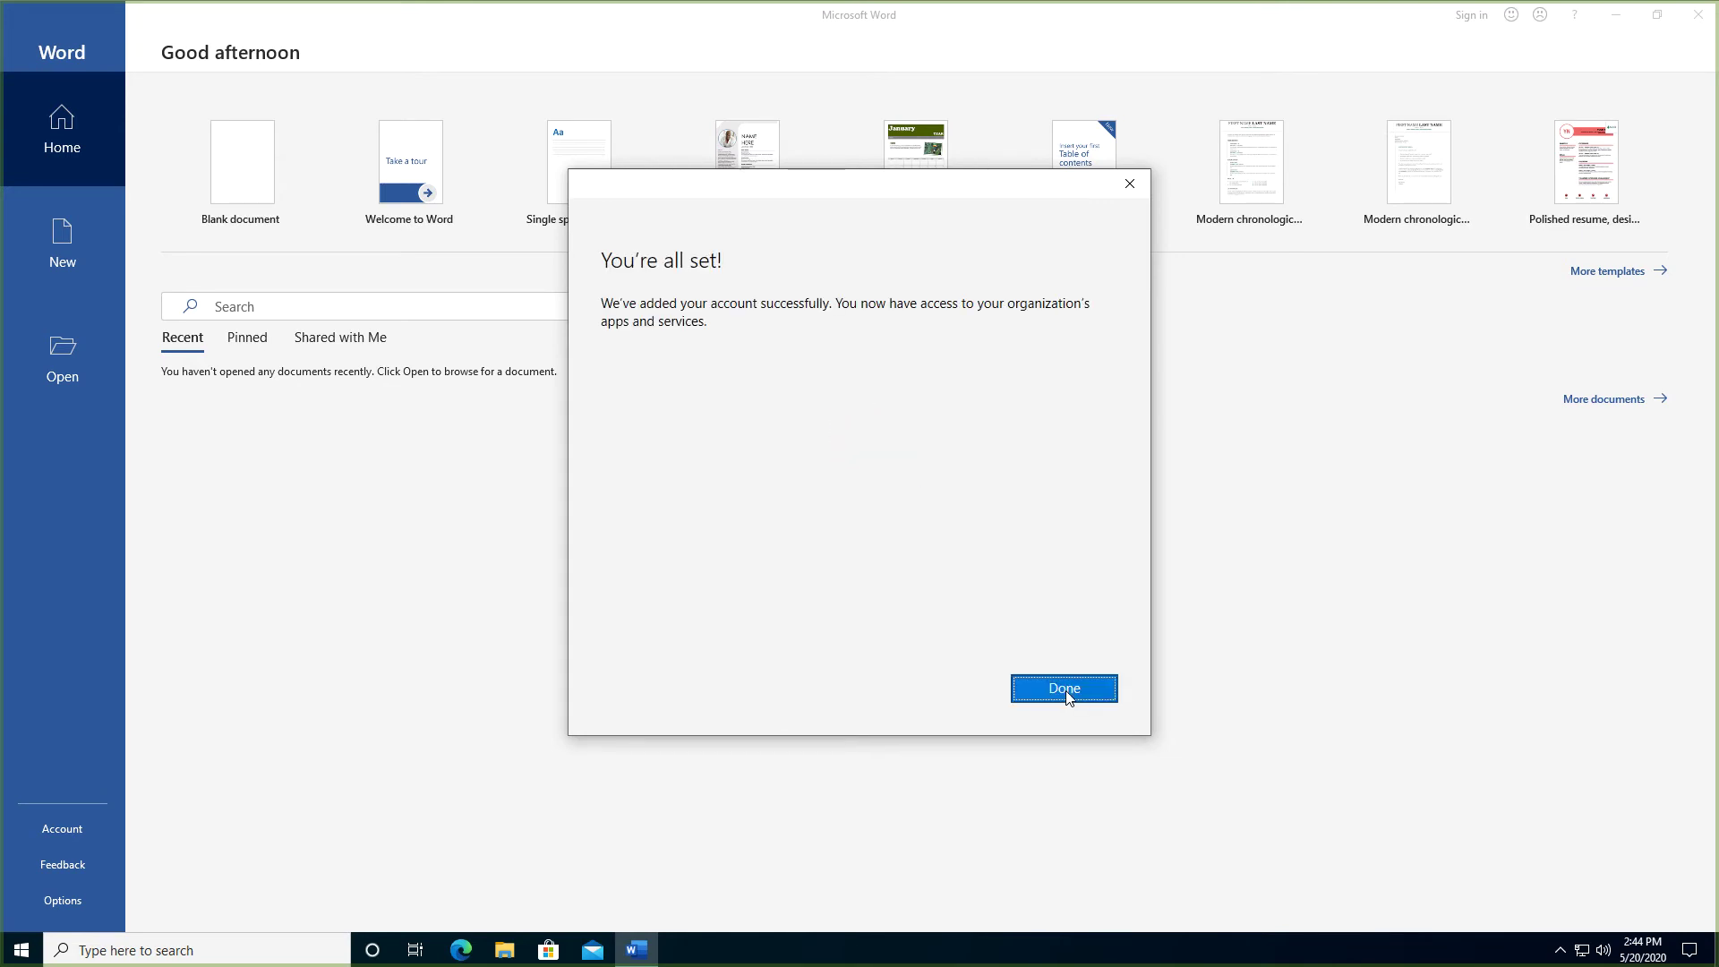
pyautogui.click(1065, 689)
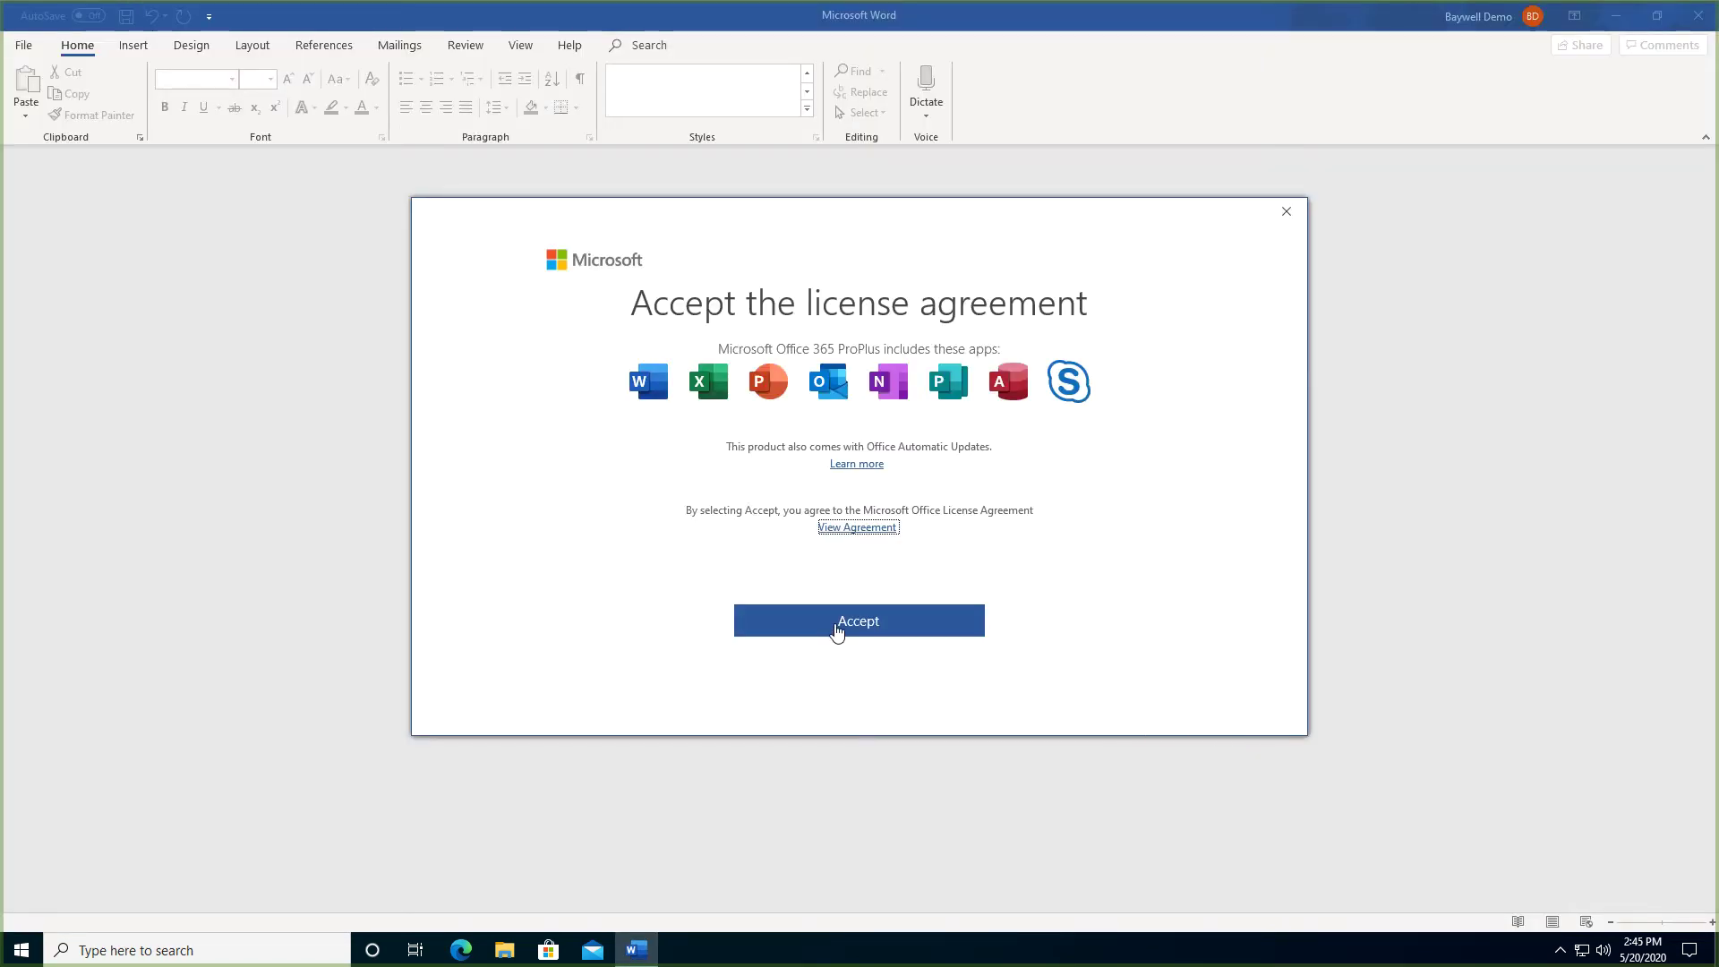
pyautogui.click(835, 627)
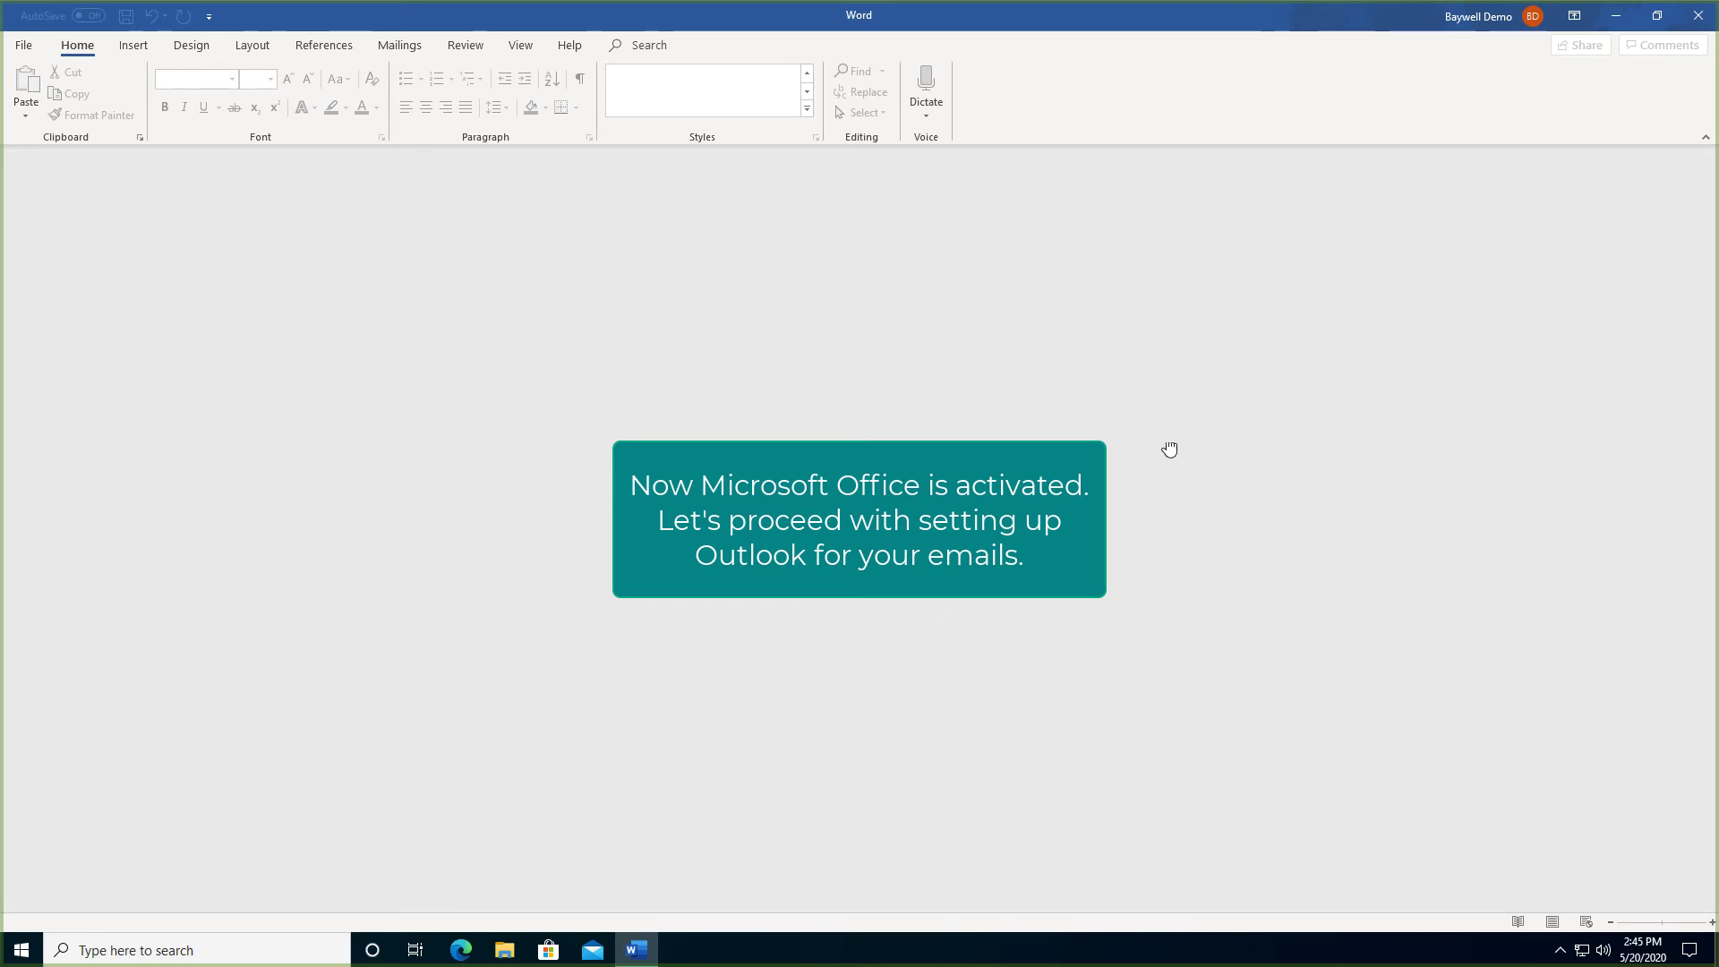
pyautogui.click(1697, 24)
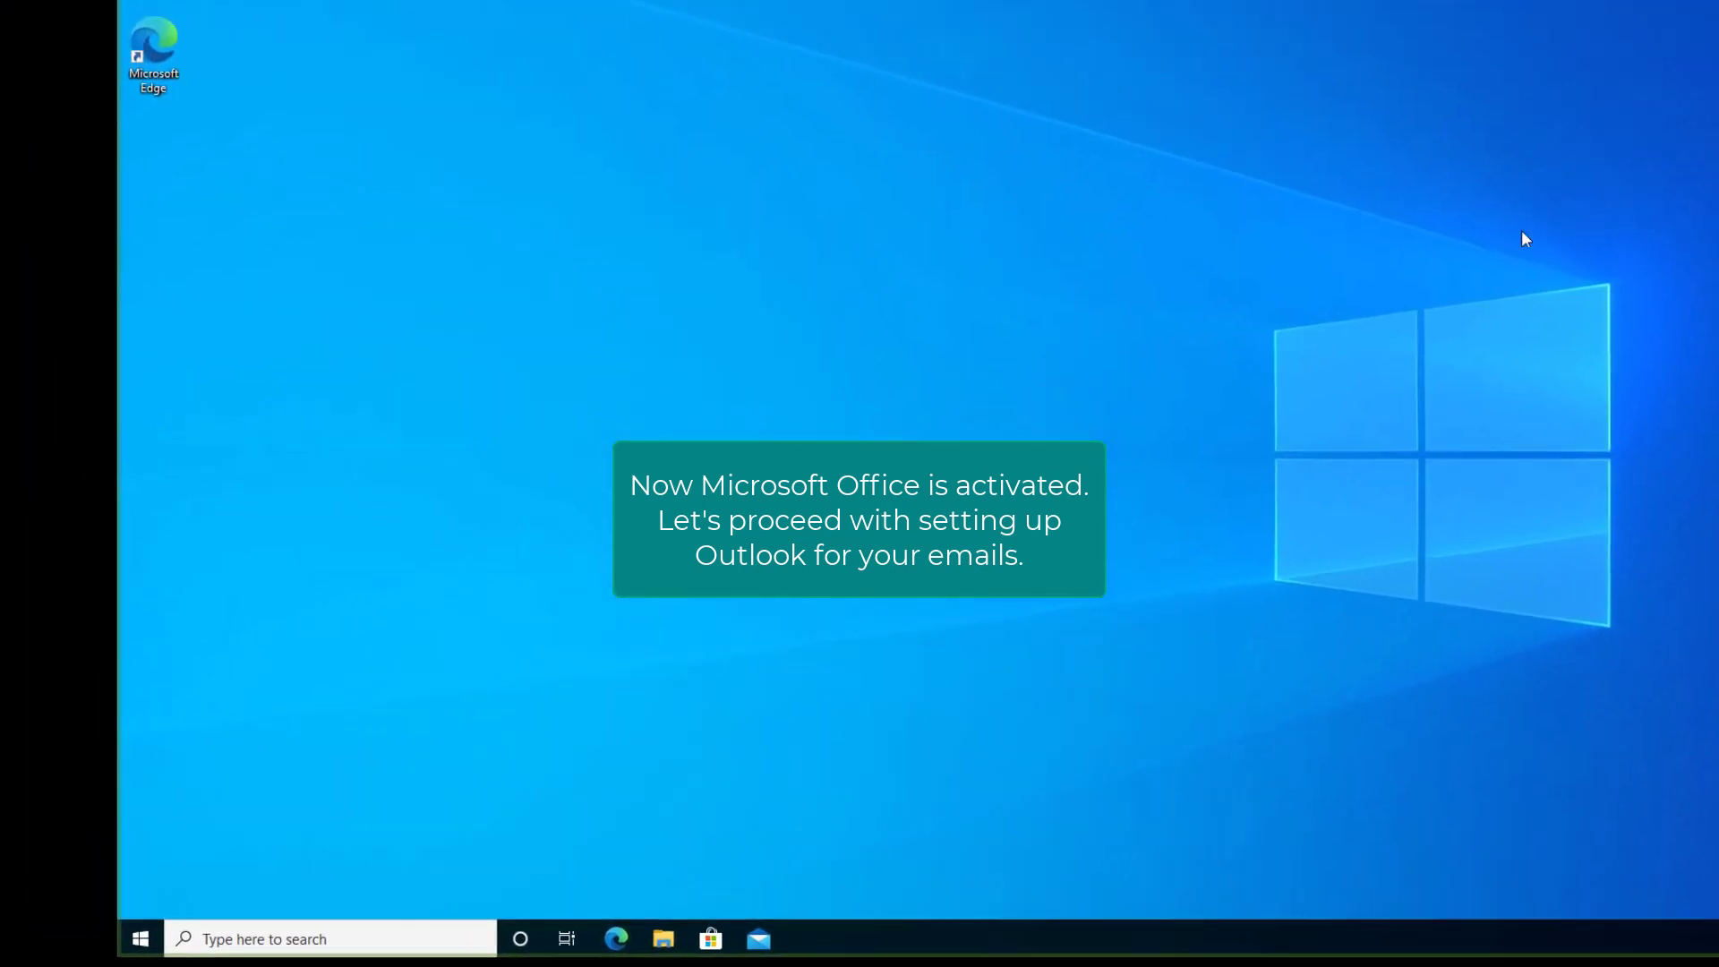
# Launch Outlook from Start and connect the work e-mail address in account setup
pyautogui.click(283, 925)
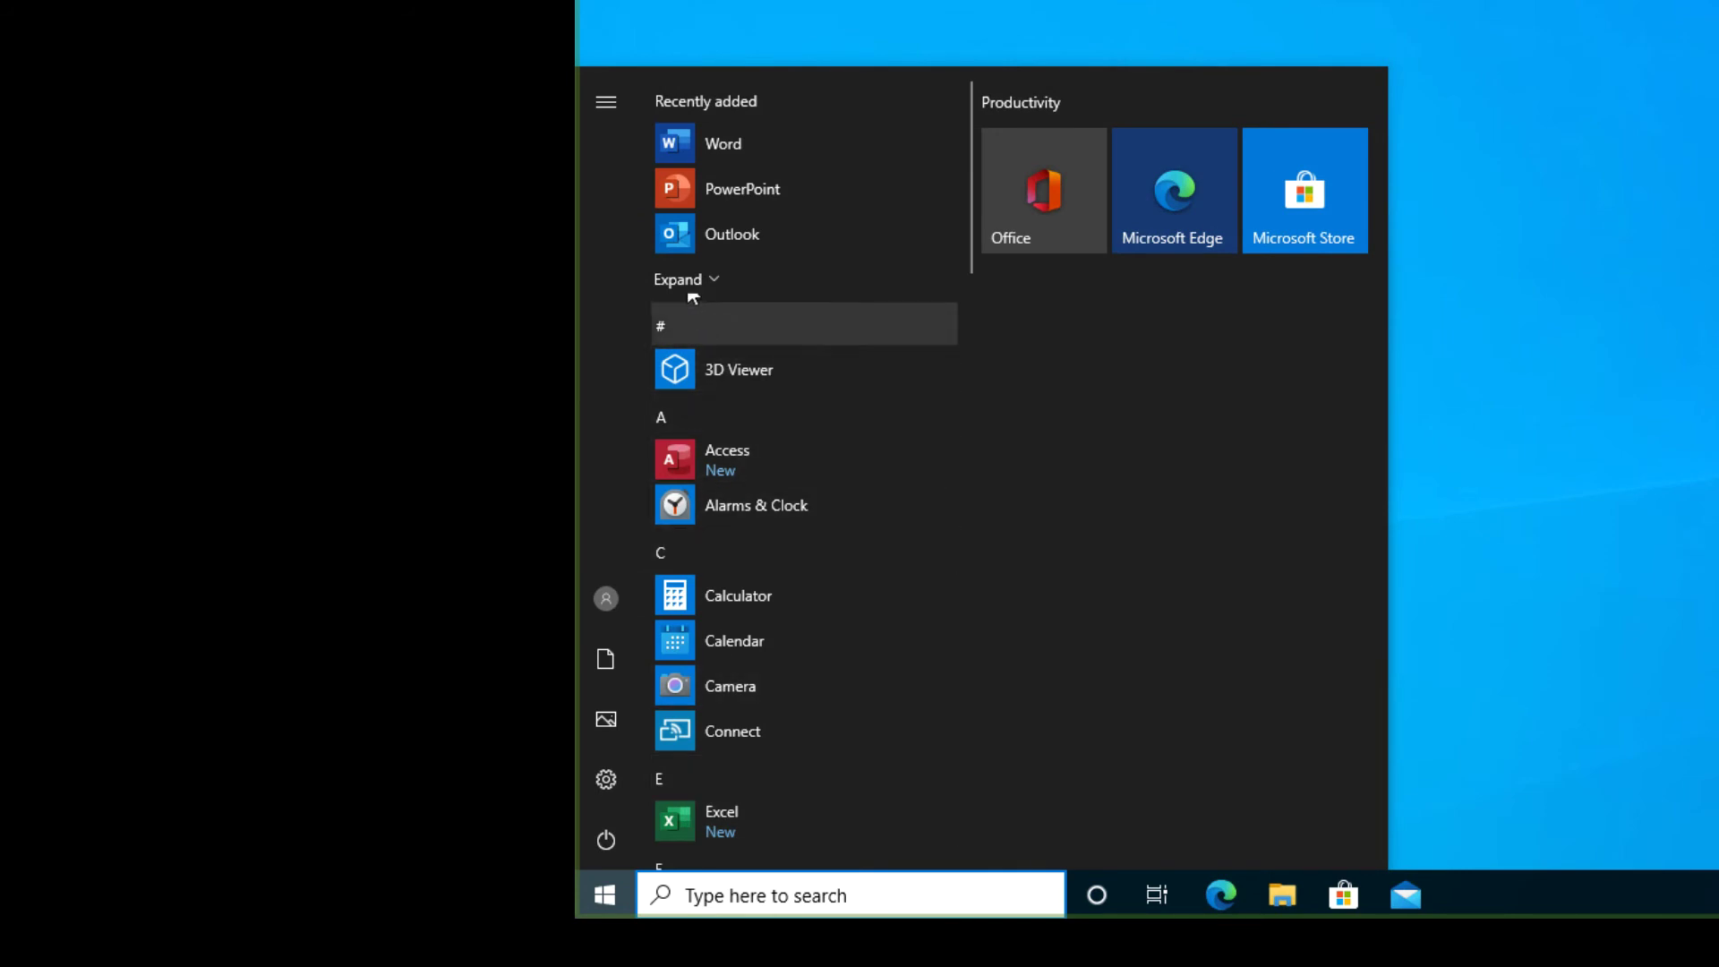
pyautogui.click(675, 234)
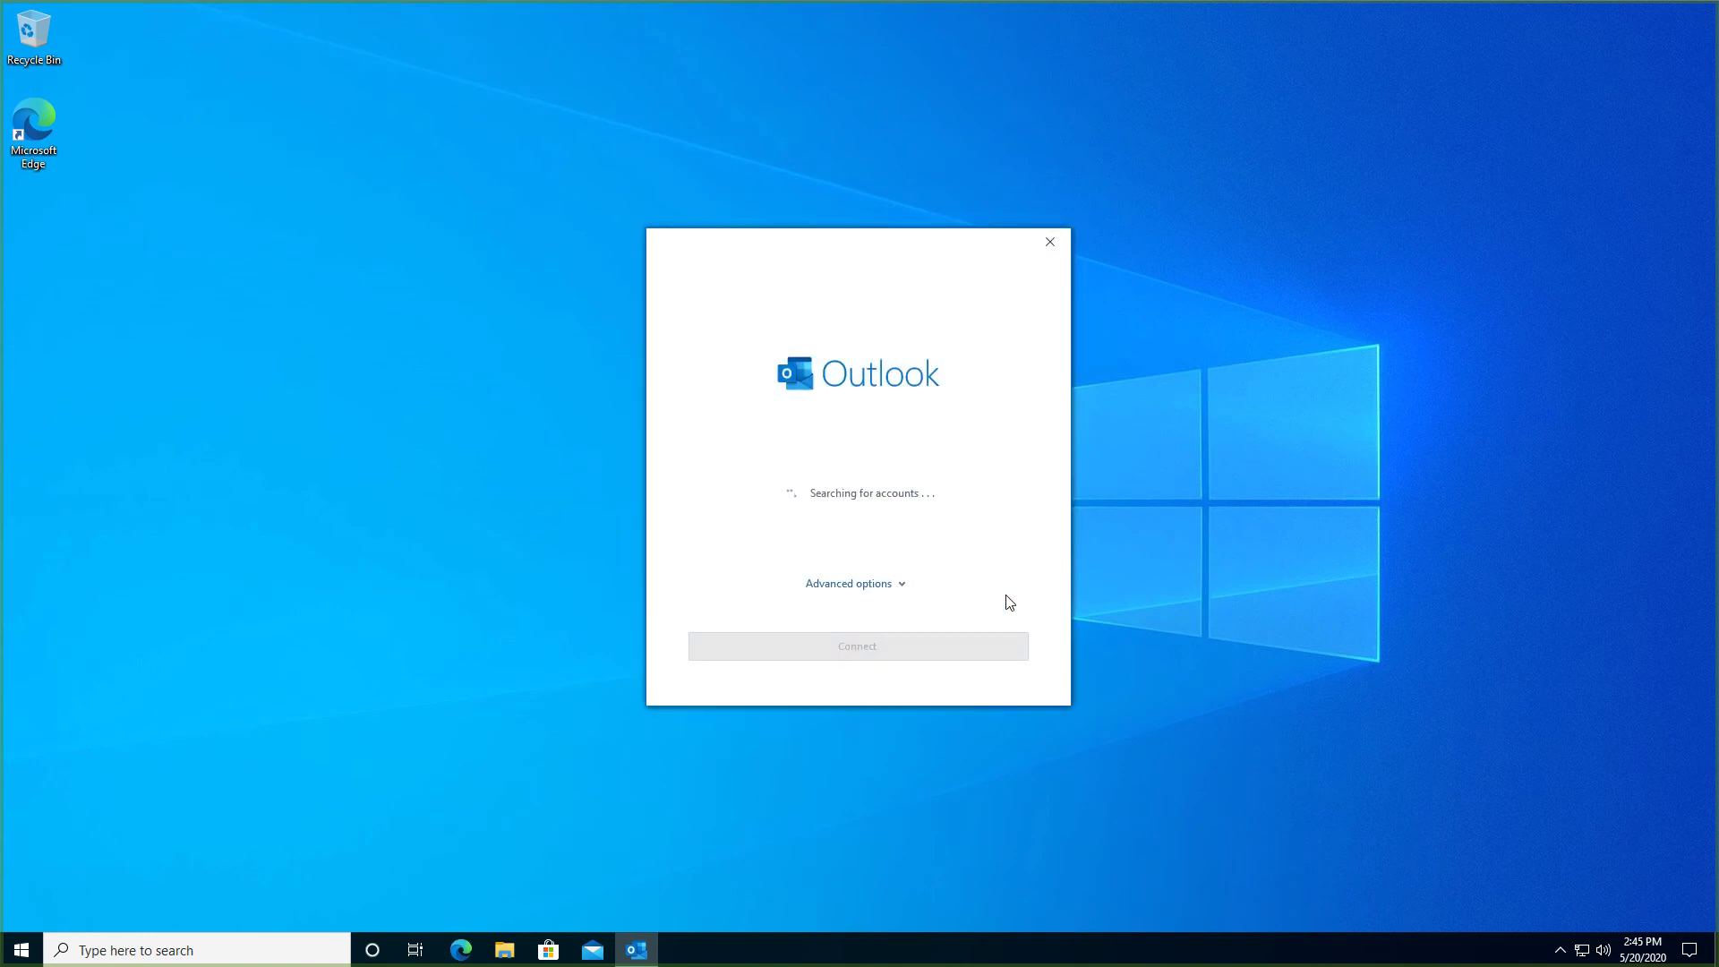
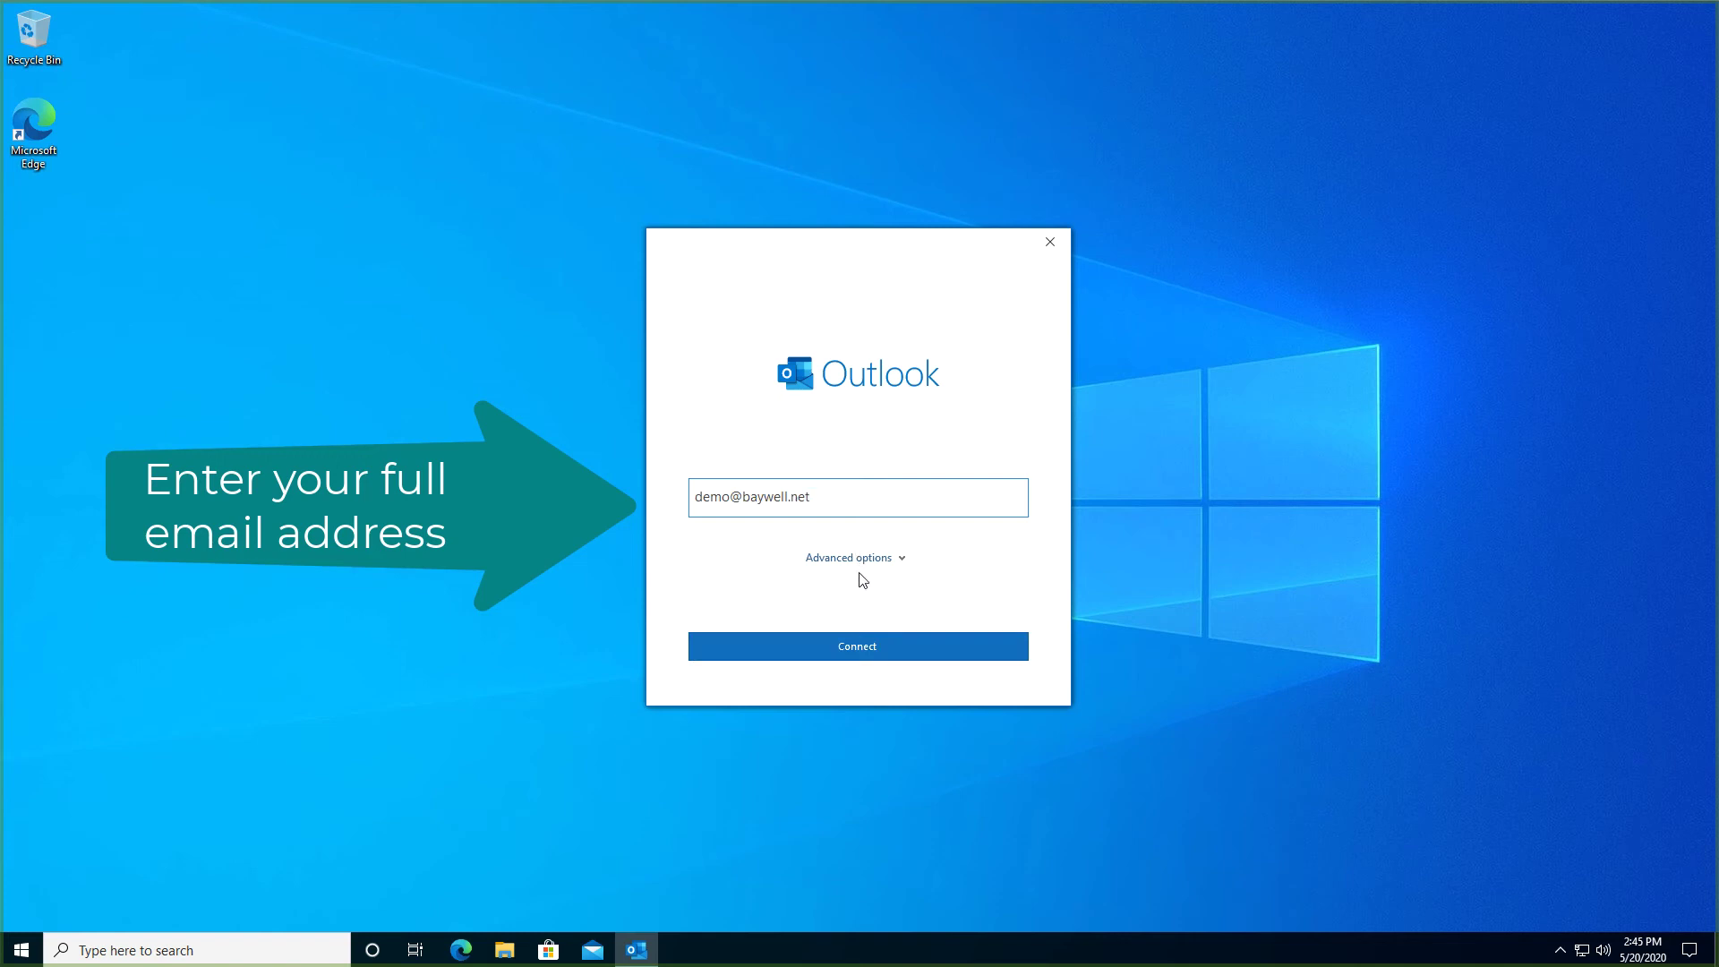
pyautogui.click(852, 653)
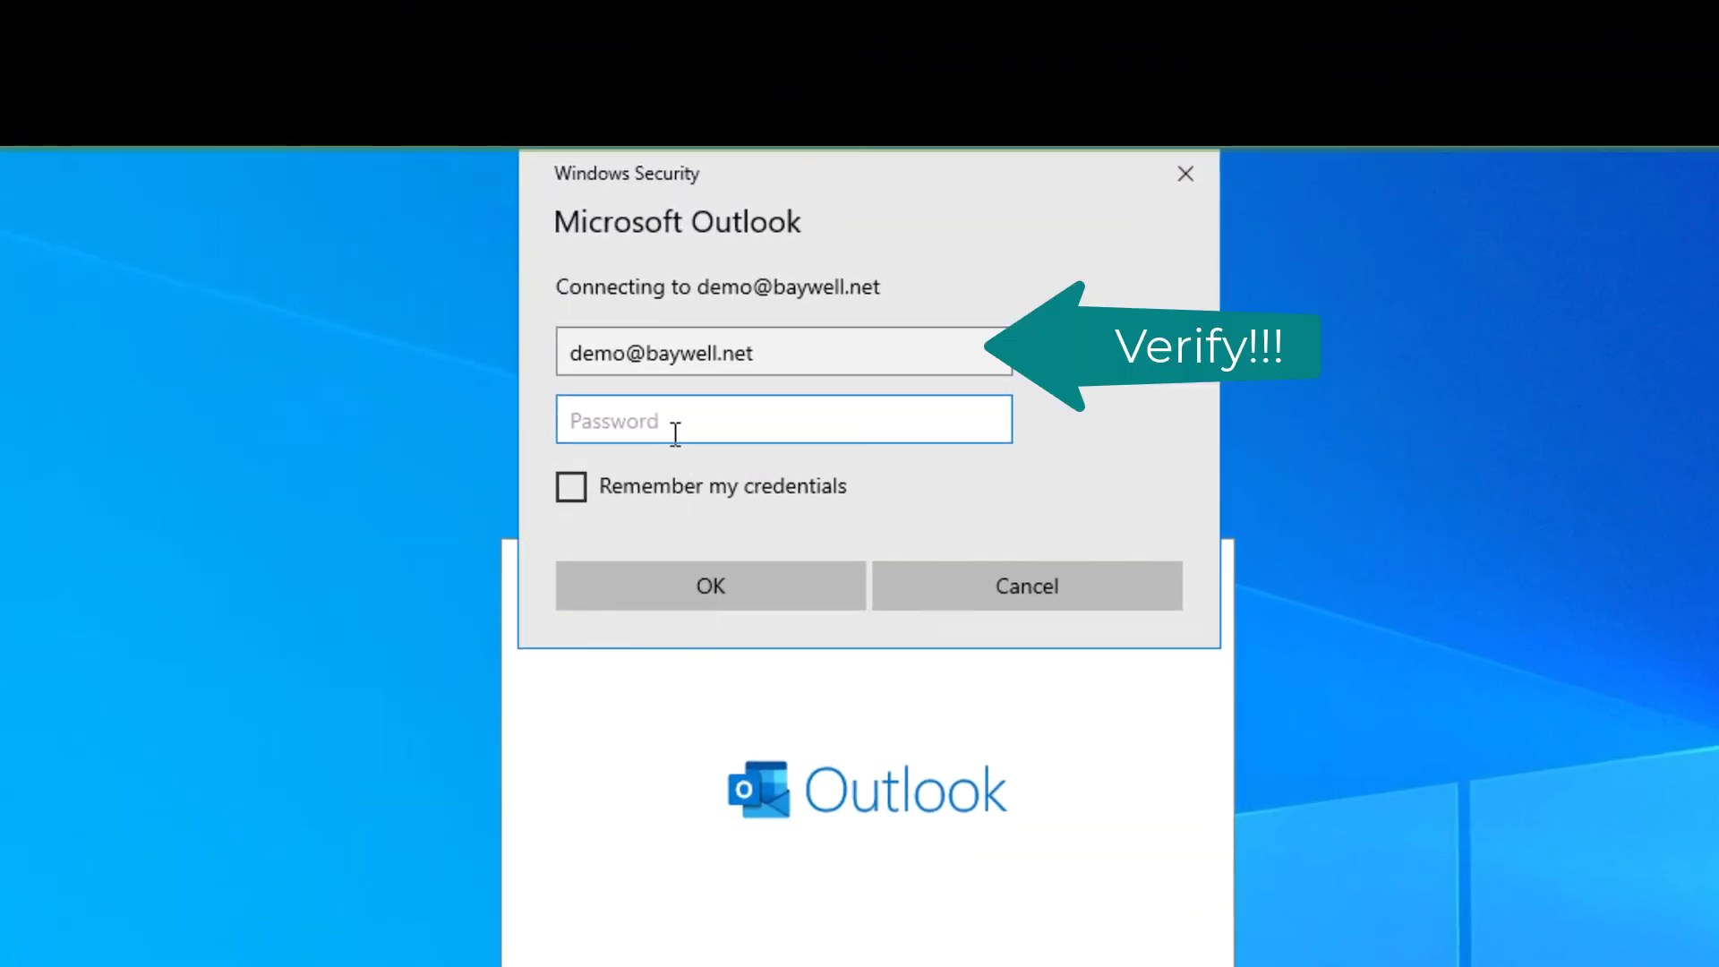
# Enter the account password with Remember my credentials ticked and submit it
pyautogui.click(675, 425)
pyautogui.write('•••••••••••')
pyautogui.click(564, 490)
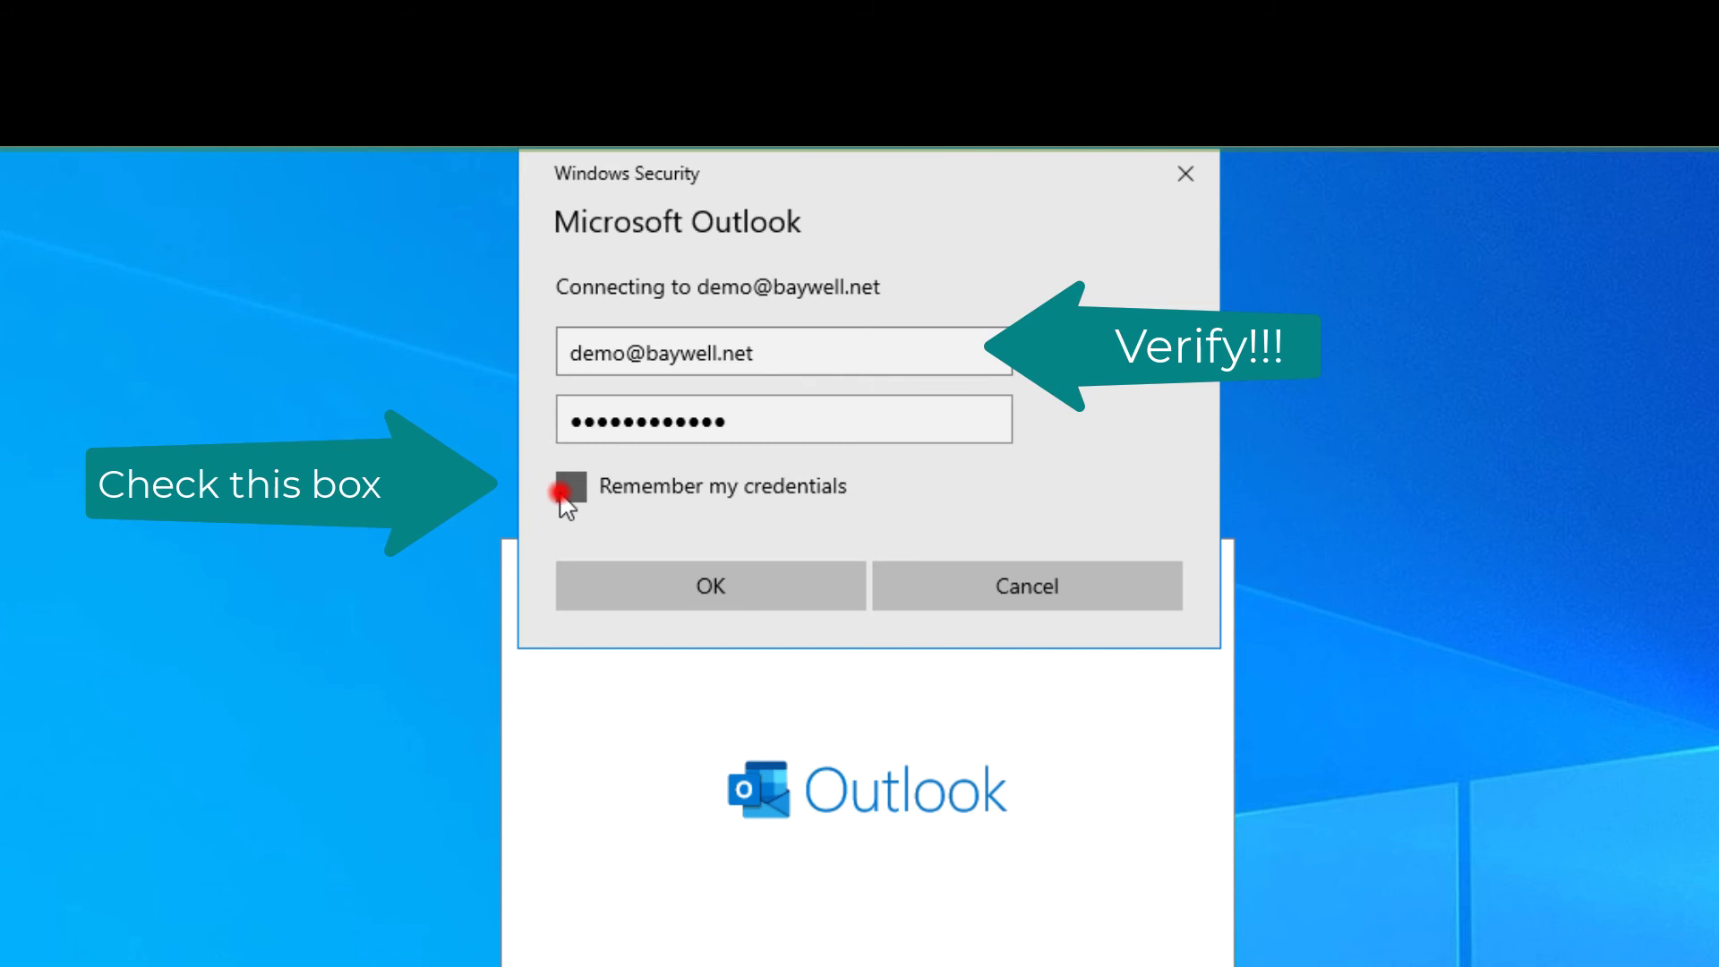
pyautogui.click(704, 583)
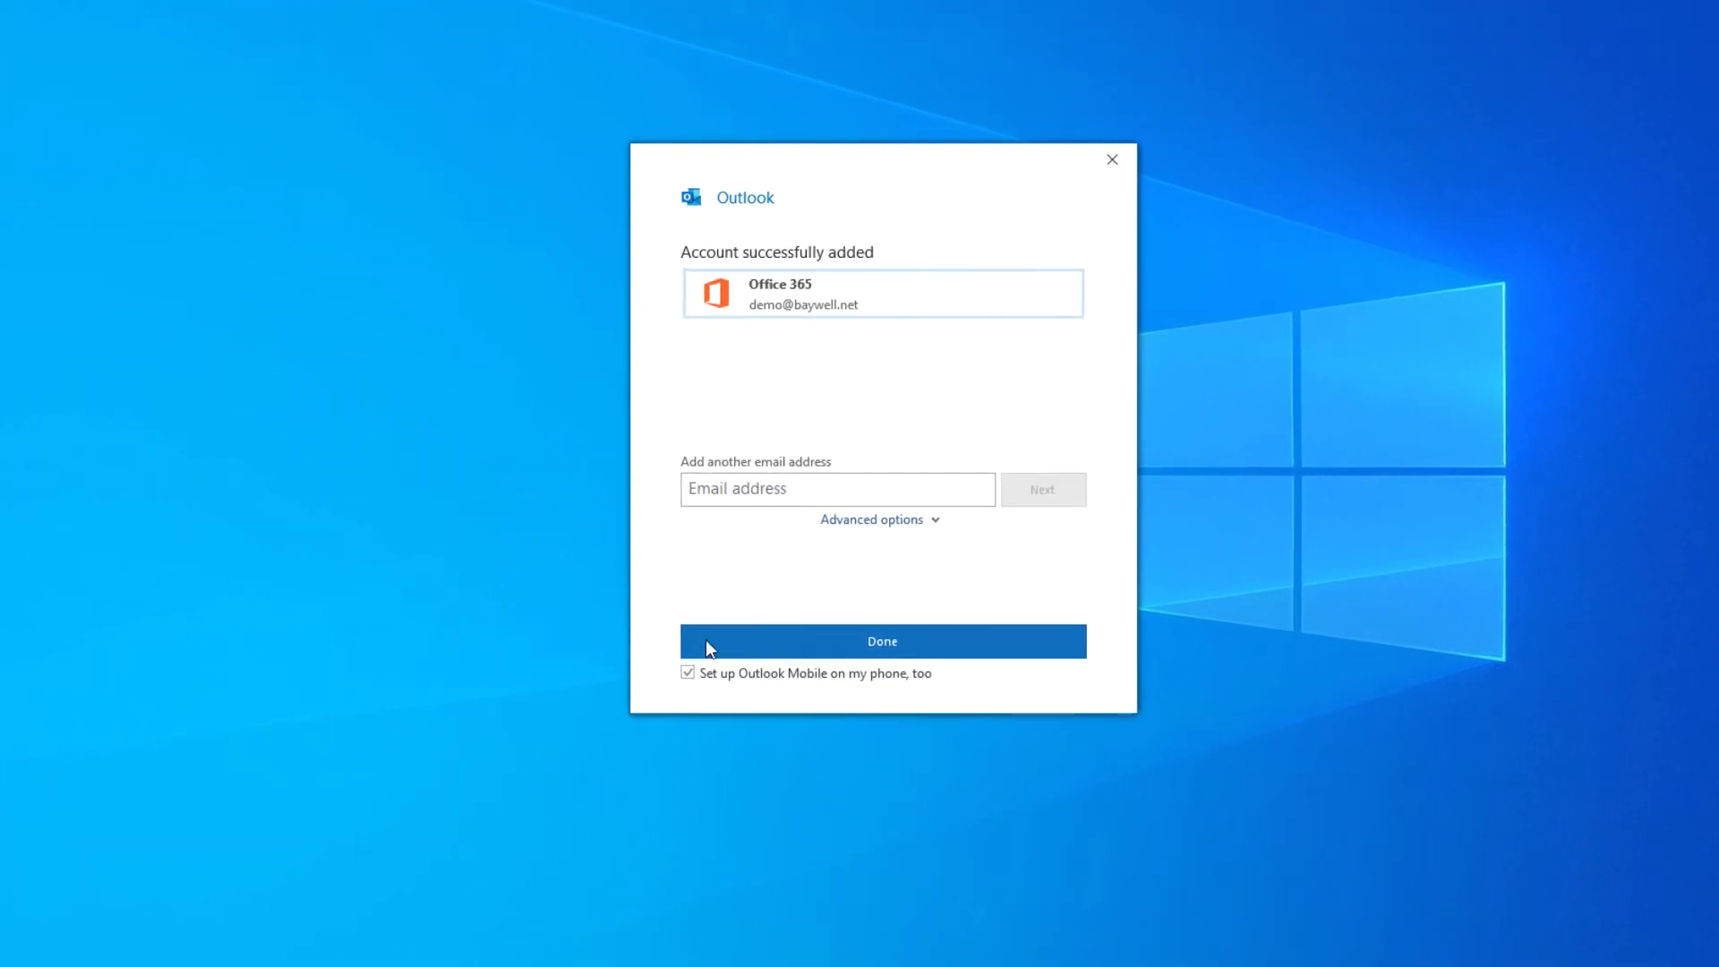
# Untick 'Set up Outlook Mobile on my phone, too' and finish account setup
pyautogui.click(638, 678)
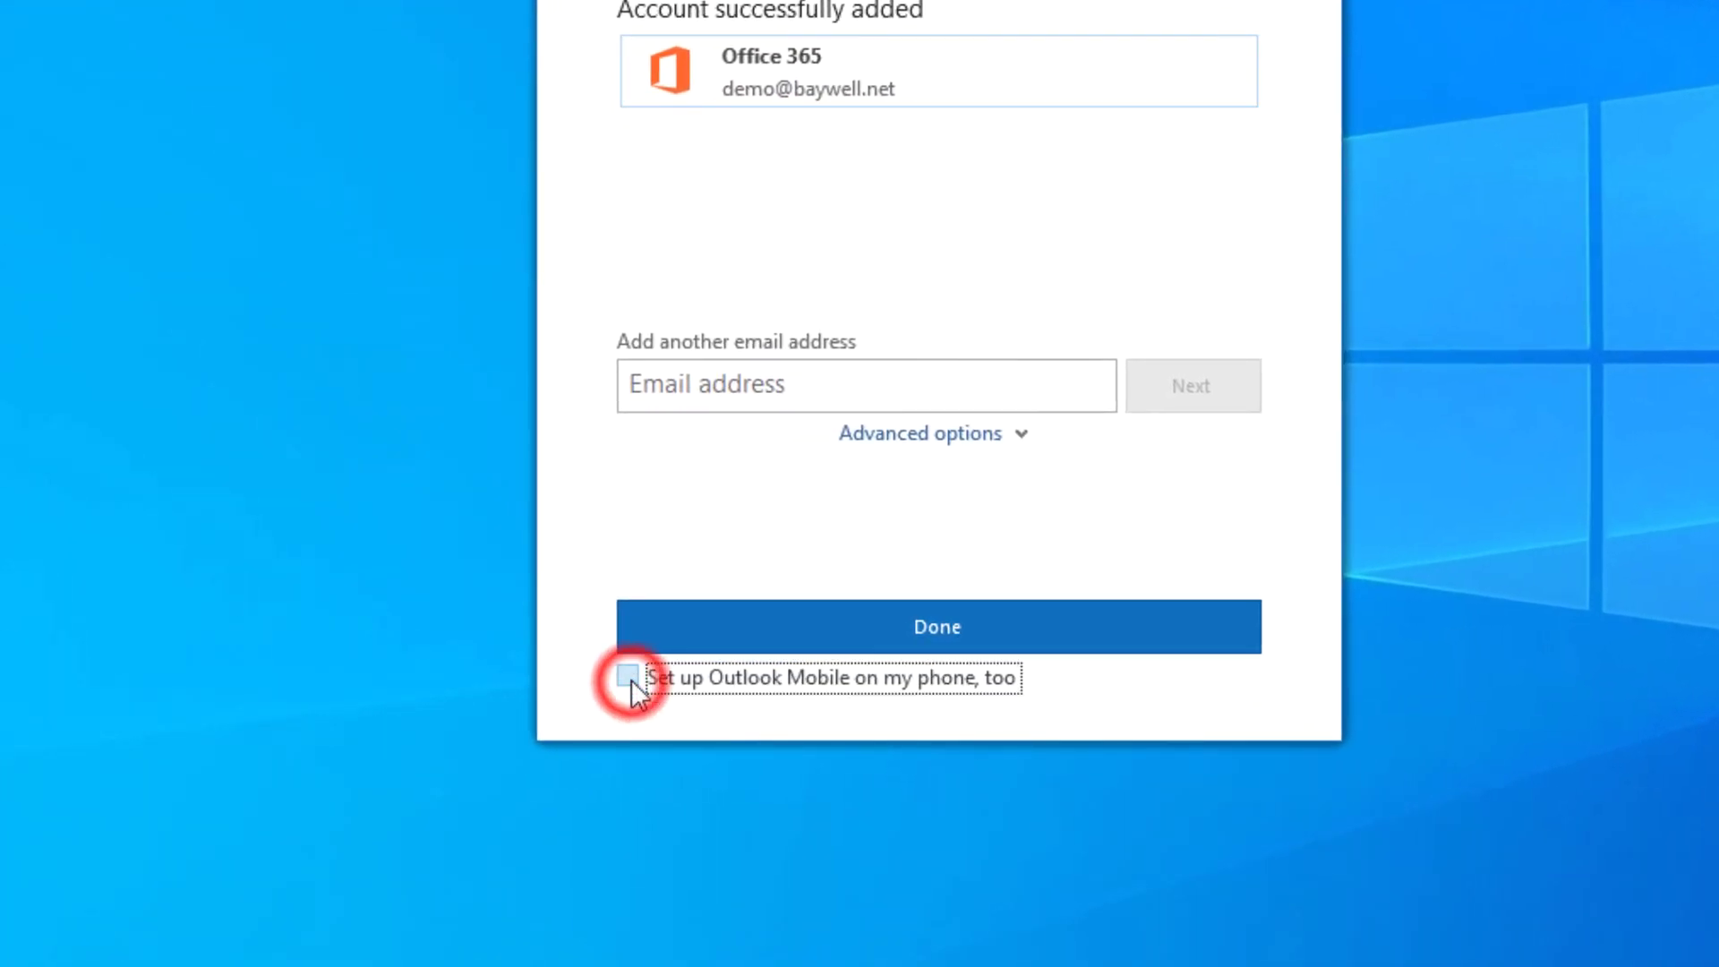
pyautogui.click(956, 637)
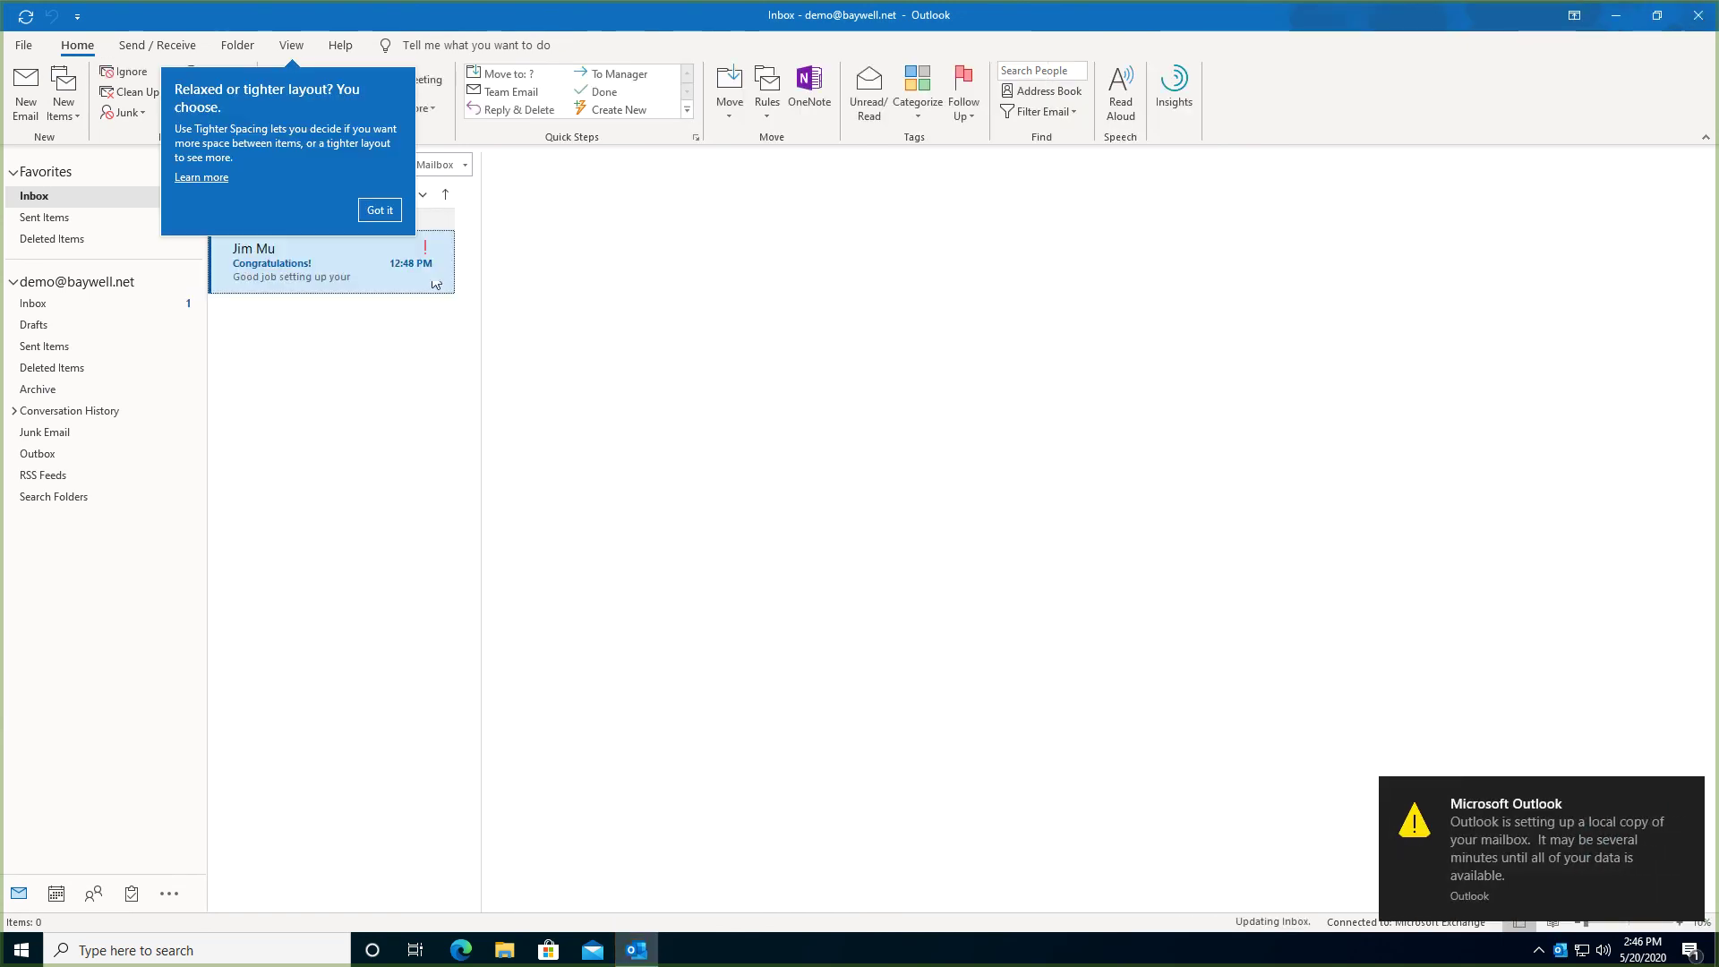
# Dismiss the layout spacing tip with Got it to reveal the Congratulations! message
pyautogui.click(380, 211)
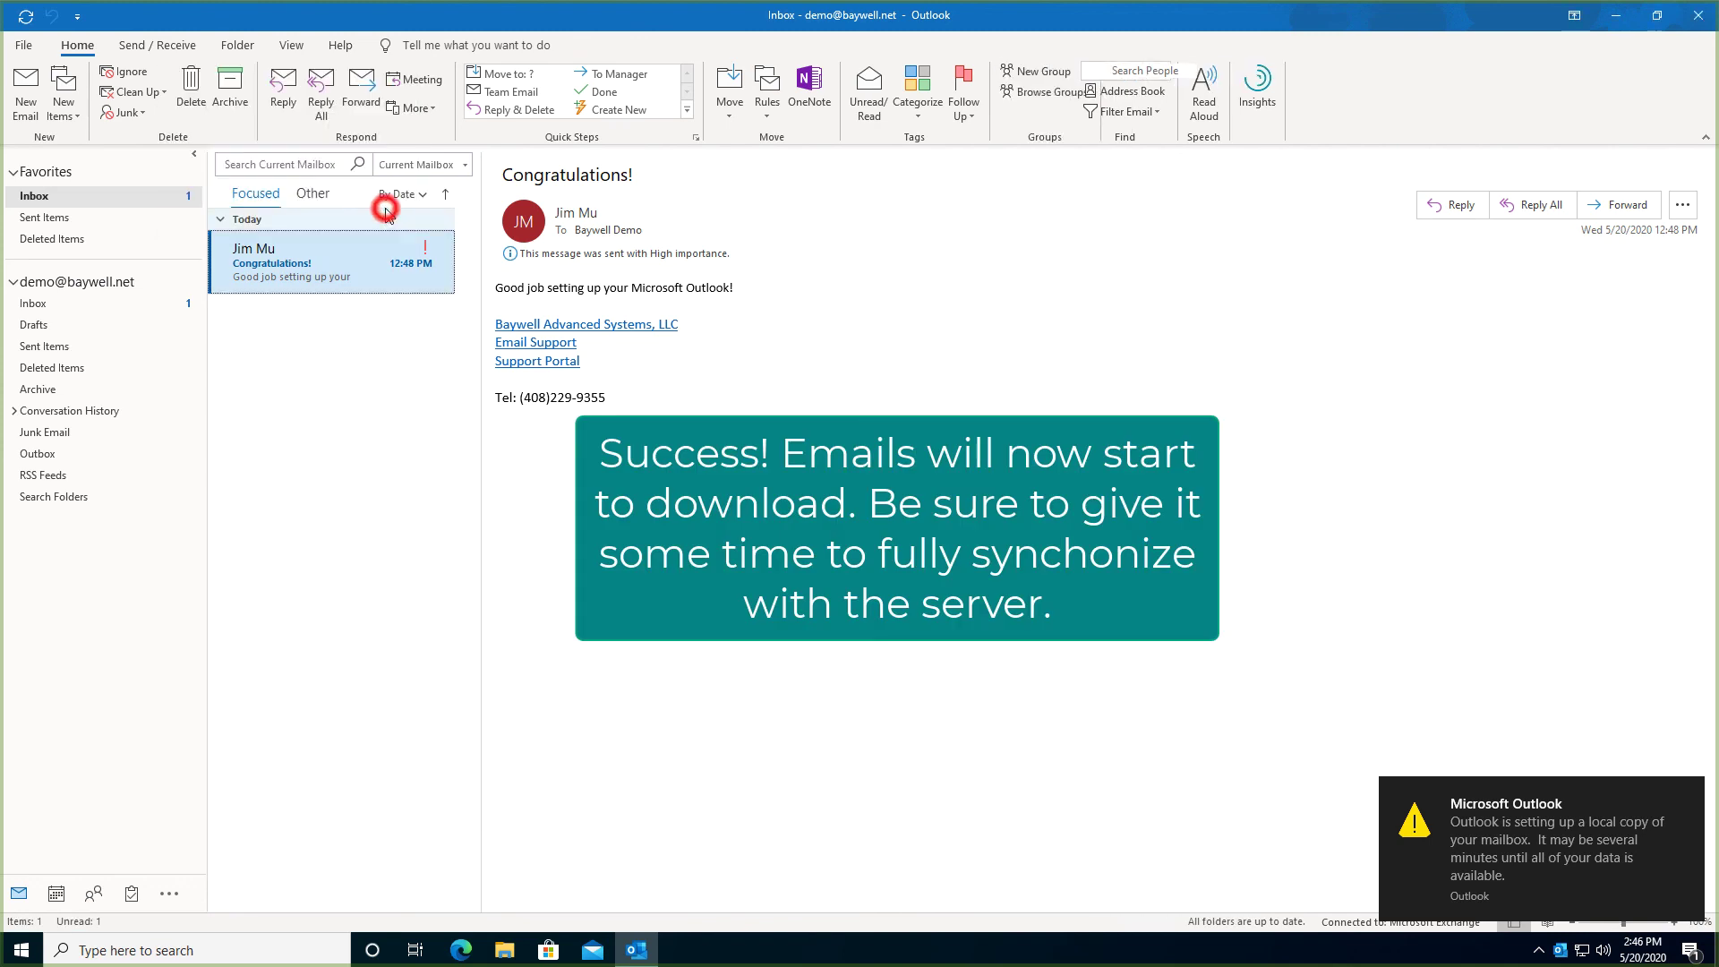